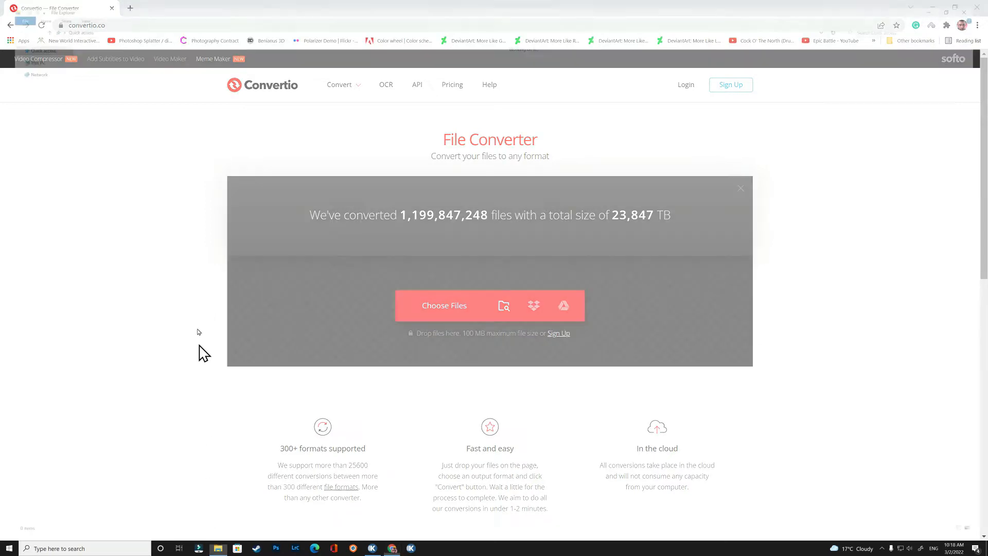
Step: Open the BlenderText image from the recent files to view its lettering, and close it again
double_click(103, 96)
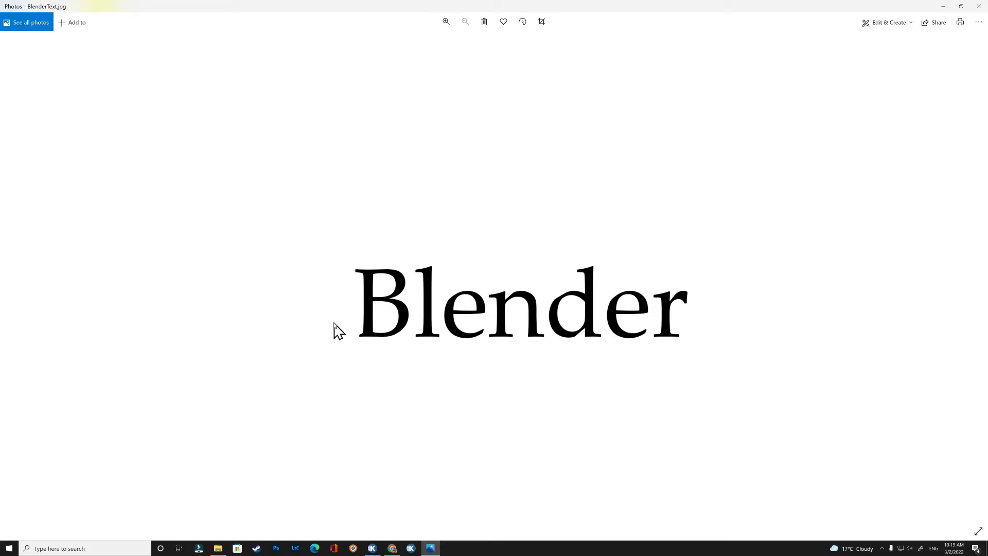
left_click(979, 7)
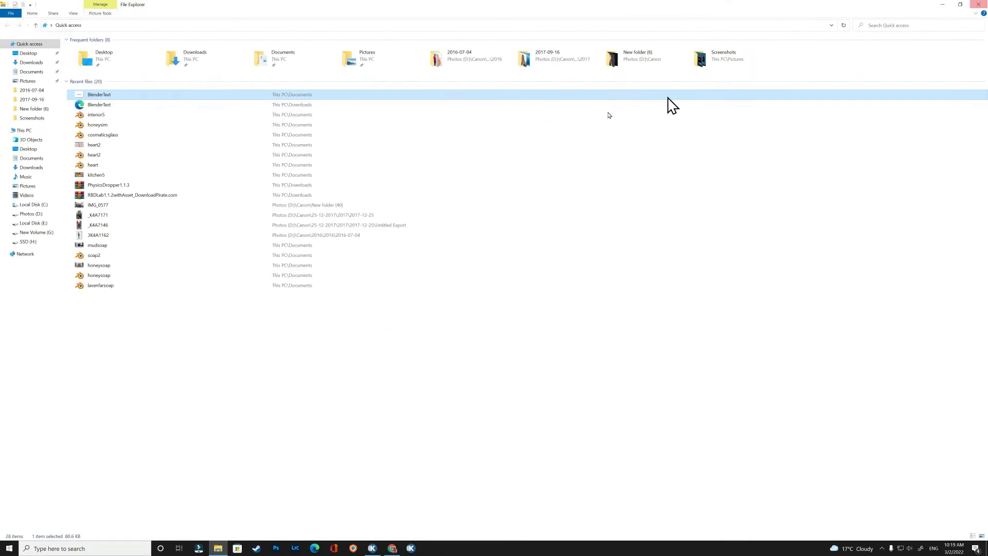
Step: Switch to the Convertio page in the browser and upload BlenderText.jpg from the Documents folder
left_click(393, 548)
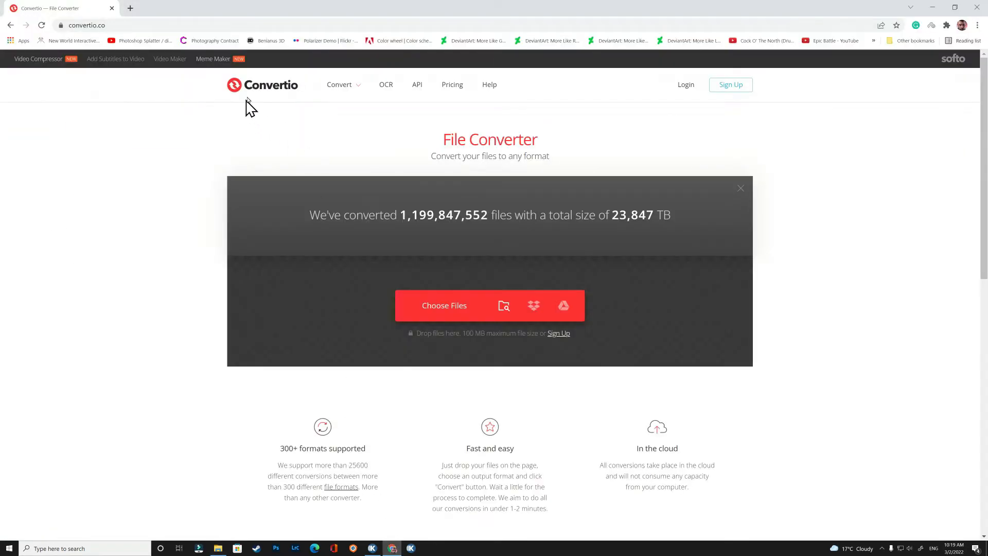
left_click(436, 315)
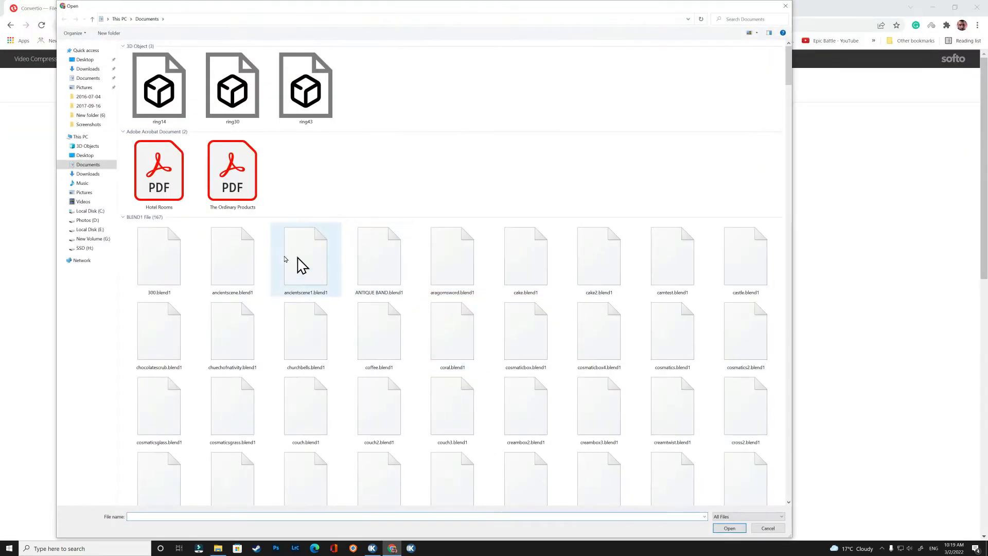
scroll(247, 283, "down", 15)
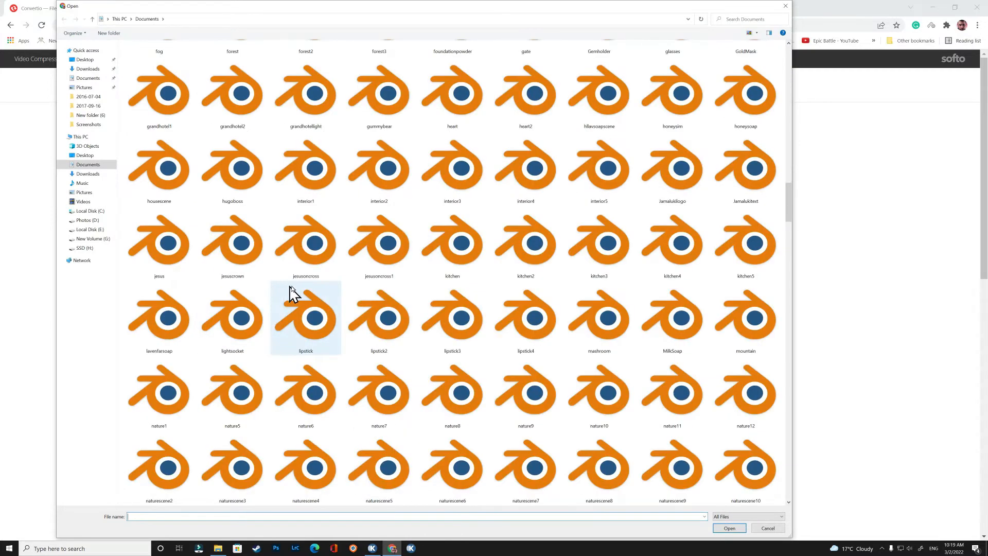
scroll(293, 294, "down", 15)
double_click(247, 259)
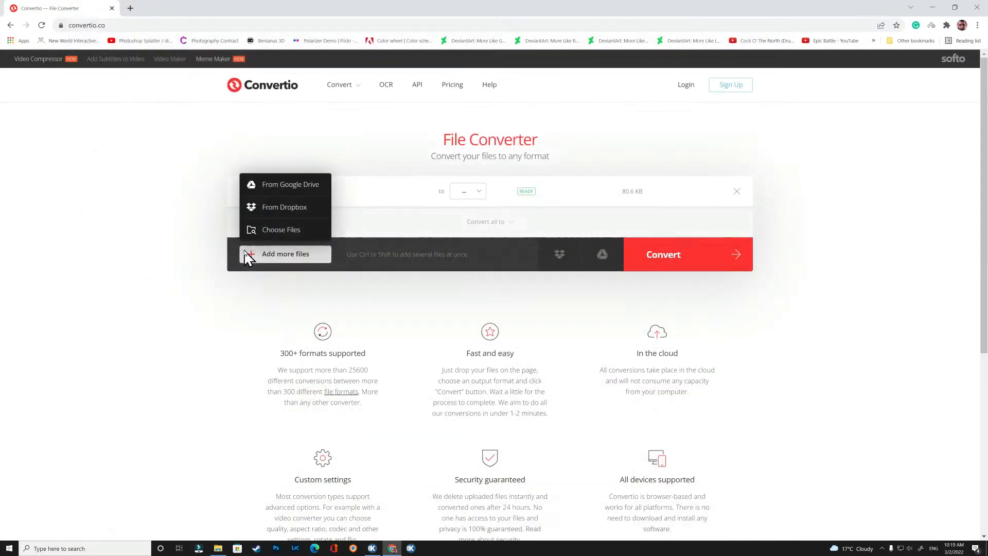
Step: Choose SVG as the output format for BlenderText.jpg and run the conversion
left_click(469, 193)
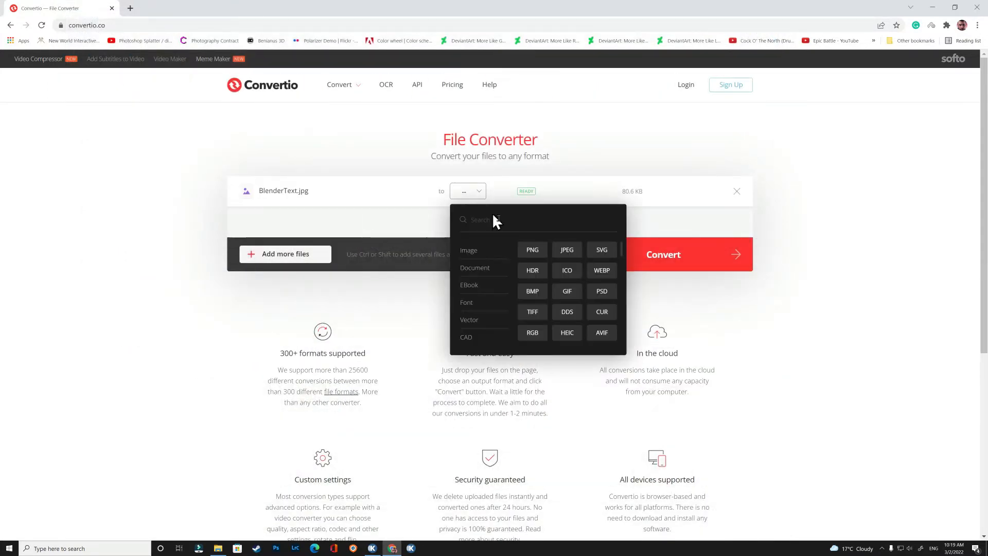
left_click(601, 254)
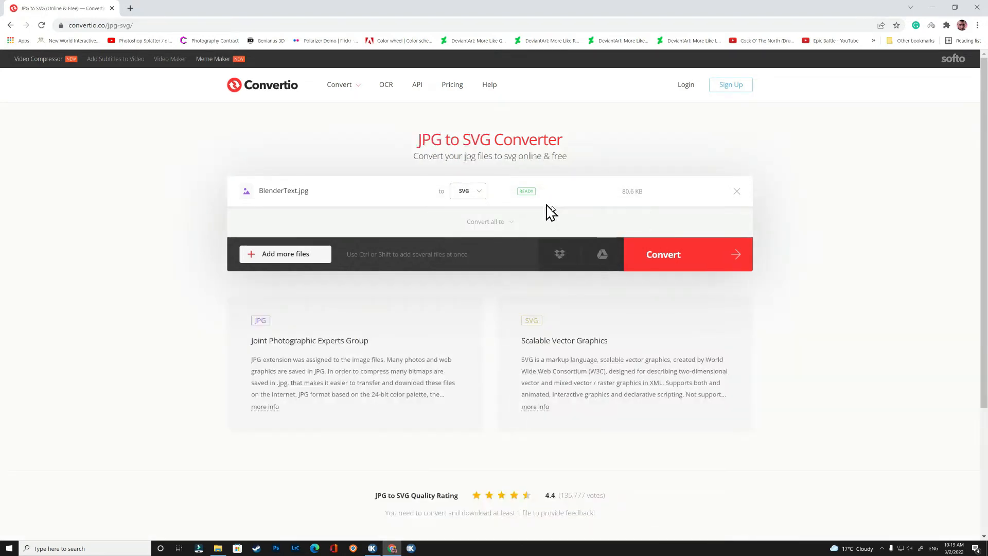
left_click(683, 260)
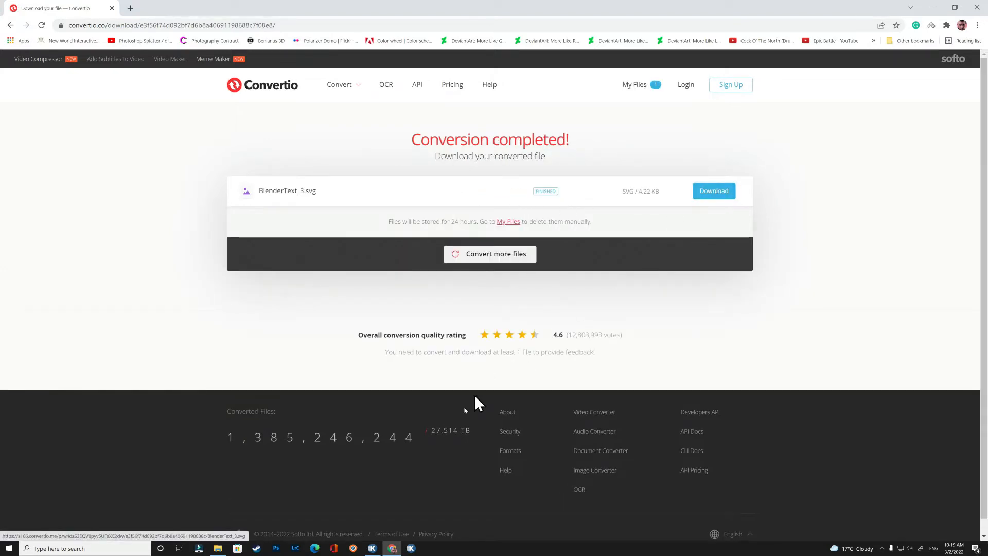
Step: Switch to Blender and delete all default objects from the scene
left_click(374, 550)
left_click_drag(583, 85, 67, 348)
key("Delete")
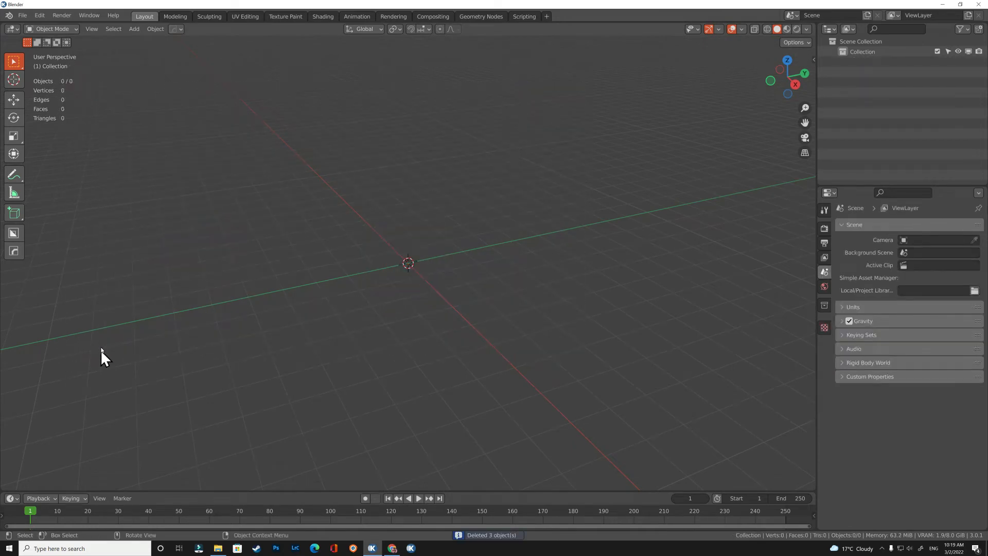
Step: Import BlenderText.svg from the Downloads folder as Scalable Vector Graphics
left_click(20, 16)
mouse_move(52, 154)
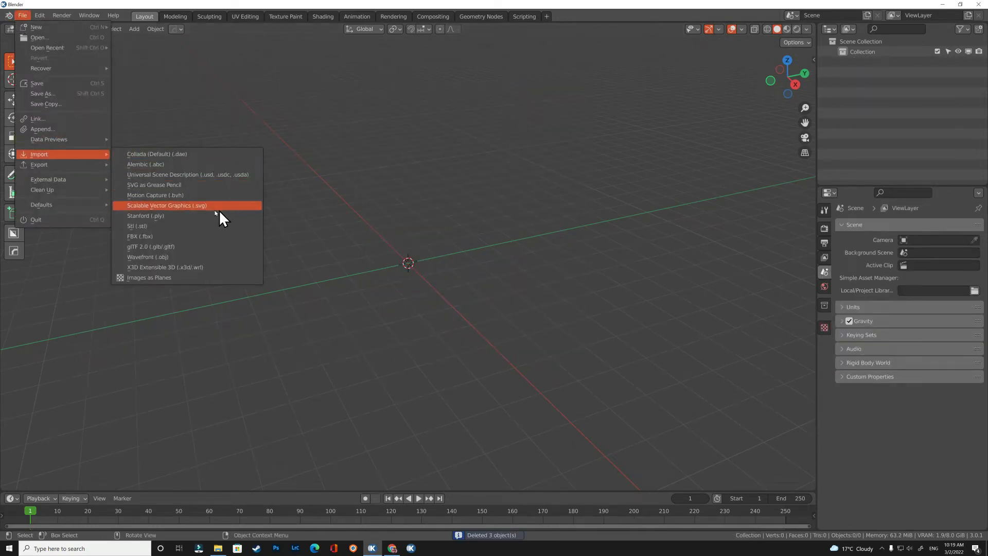
left_click(191, 209)
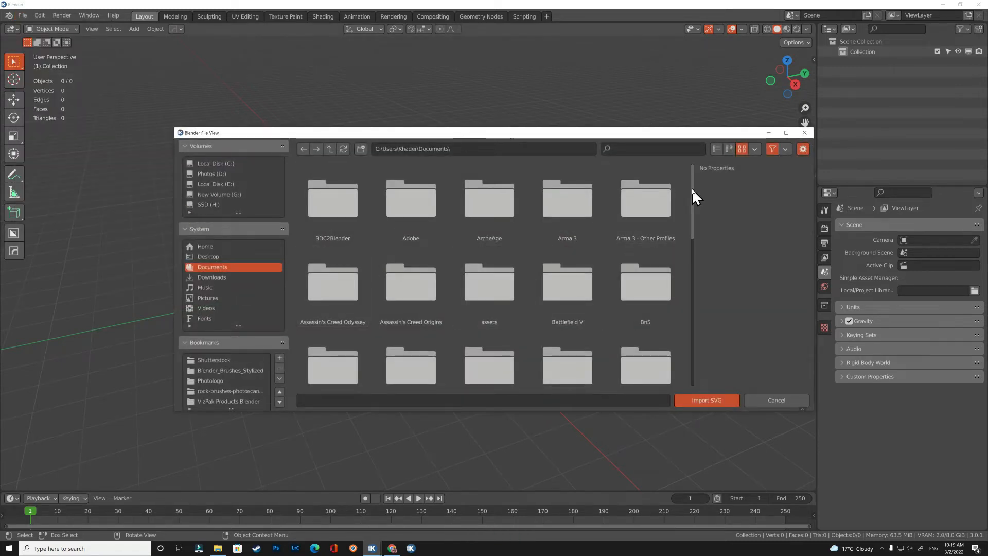
left_click(214, 277)
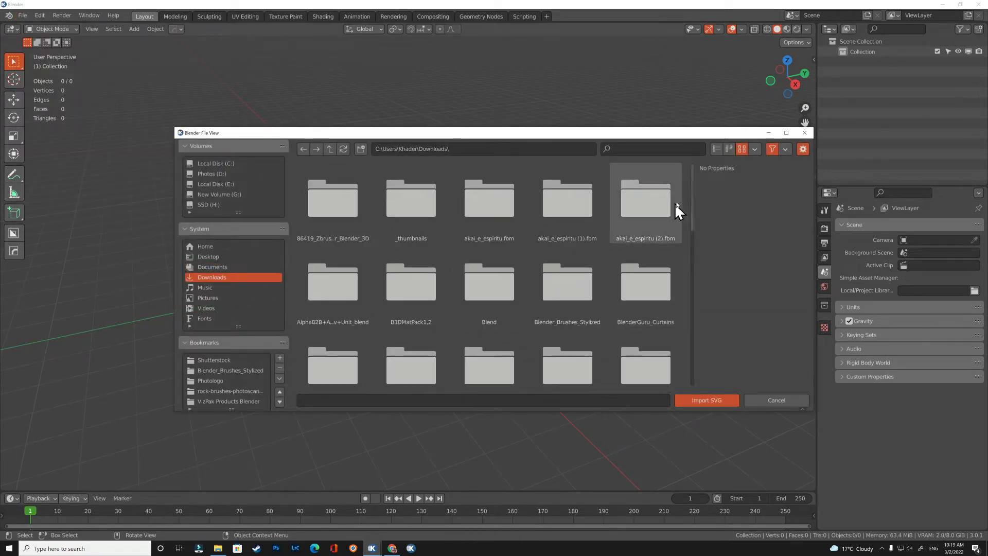
left_click_drag(693, 182, 682, 360)
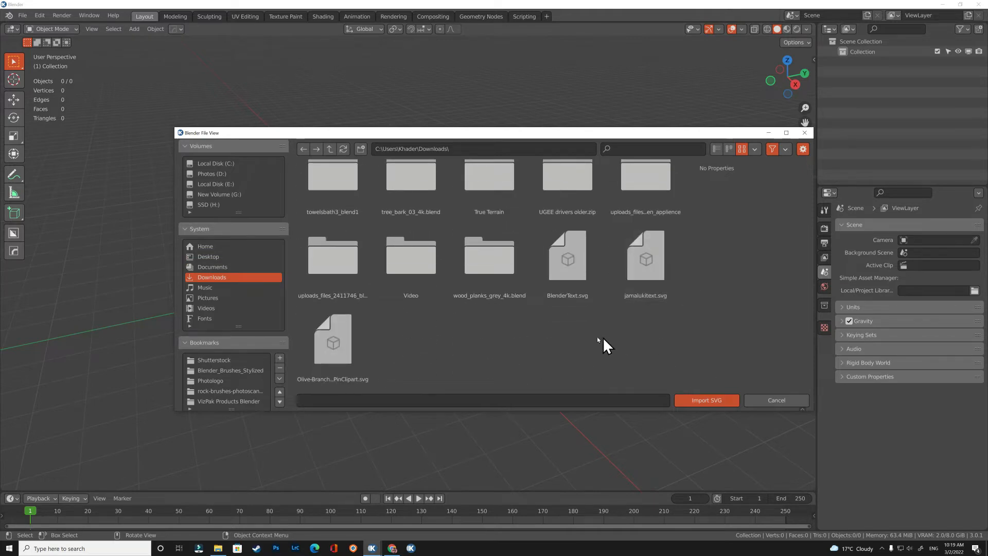
double_click(567, 268)
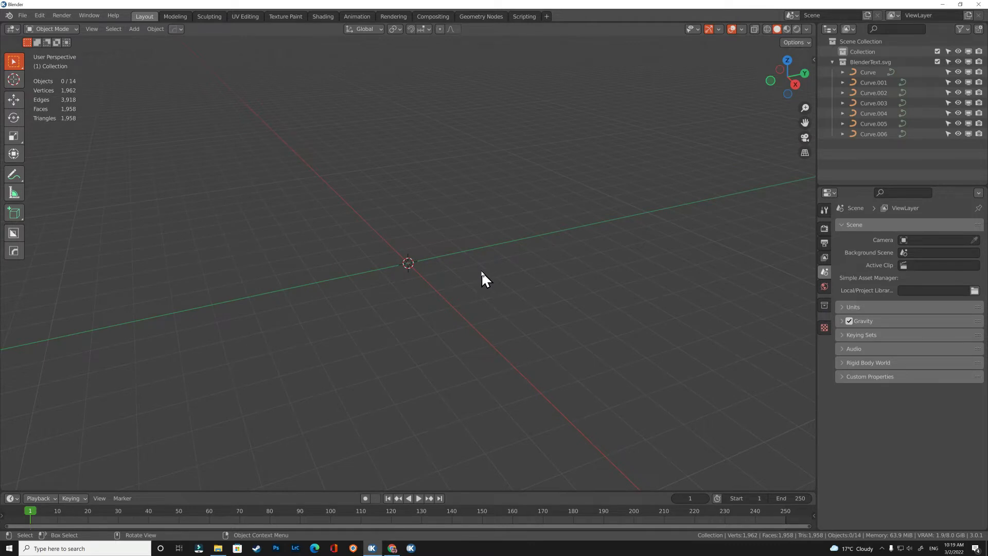
Step: Scale all imported BlenderText.svg curves up by about 14.4 and rotate them 90° about the X axis
left_click(867, 72)
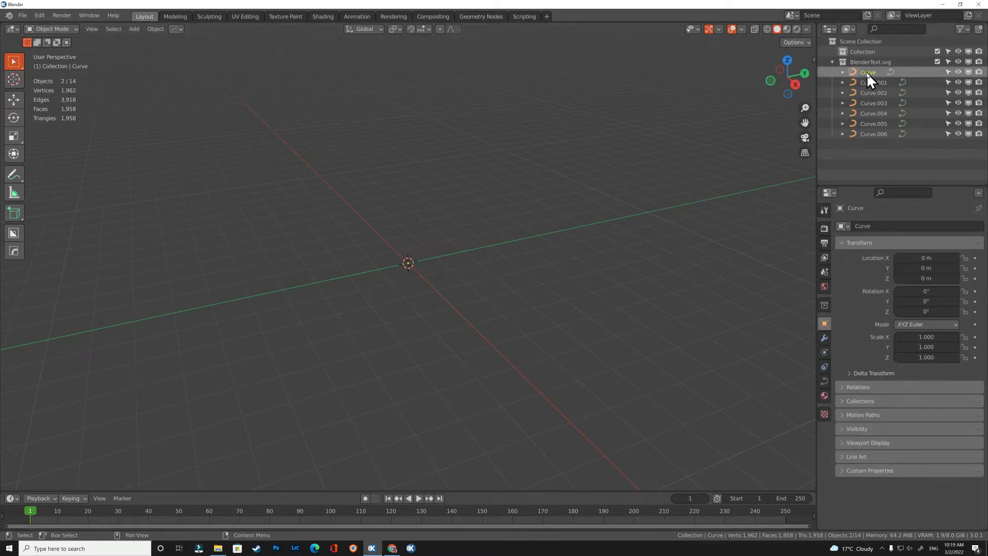
left_click(857, 131, "shift")
key("s")
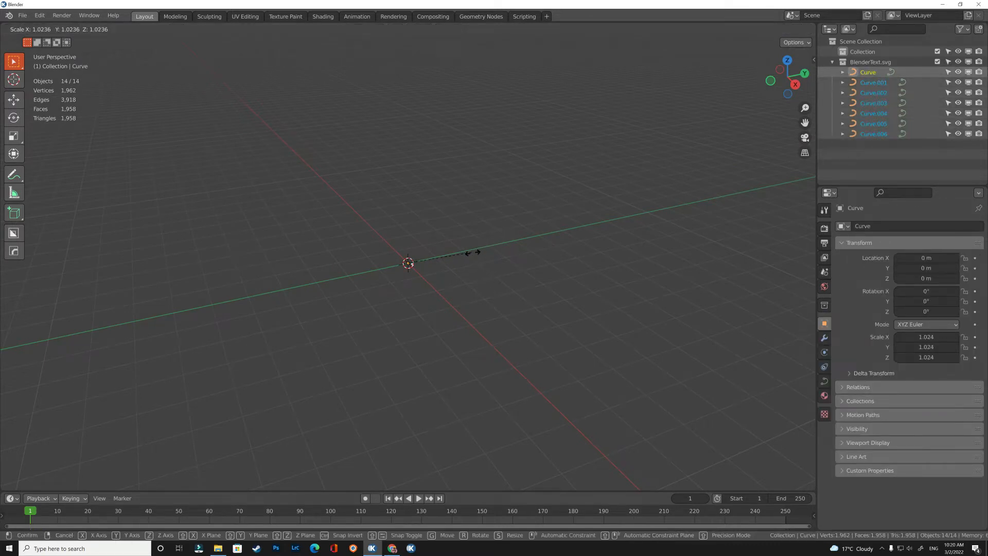
left_click(492, 338)
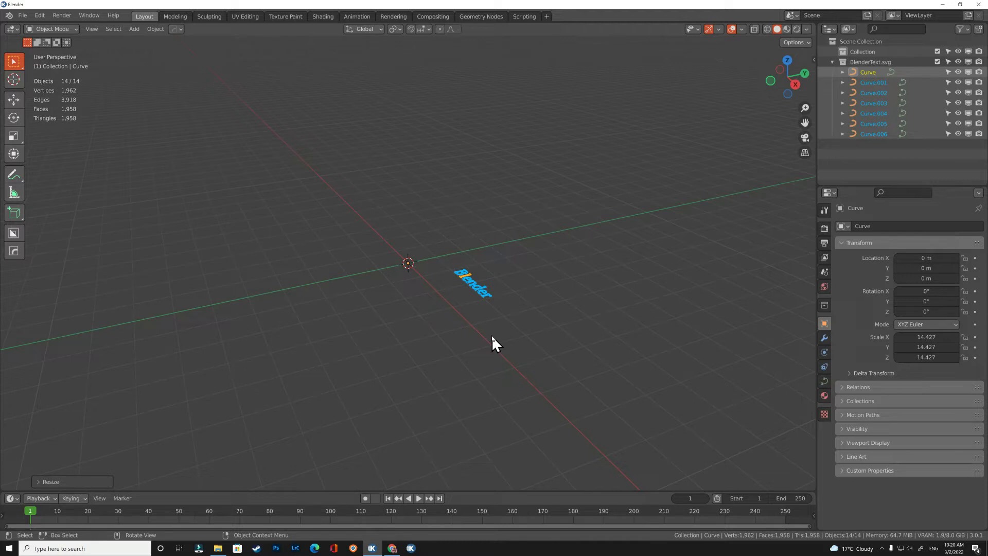
type("rx90")
key("Return")
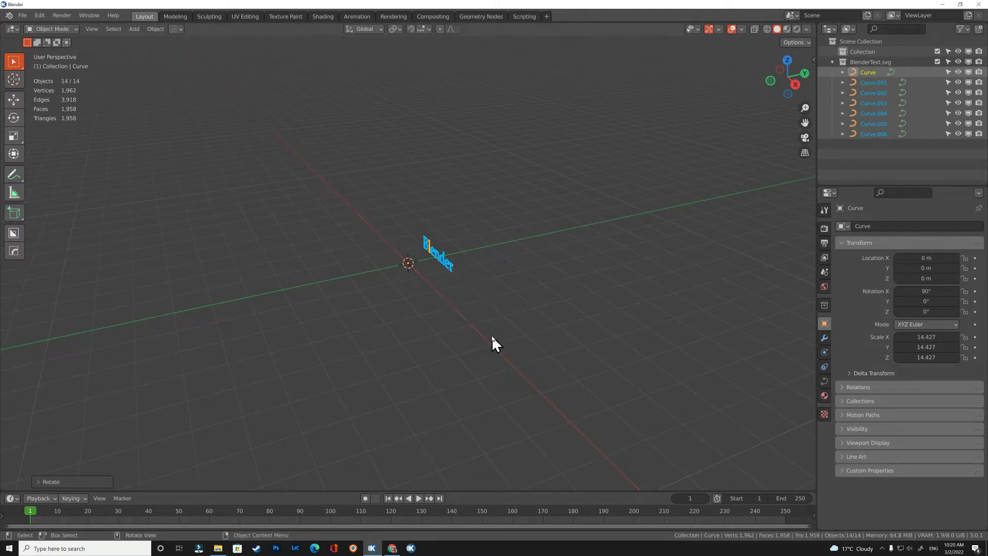
Step: Convert the selected letter curves to meshes
scroll(416, 251, "up", 10)
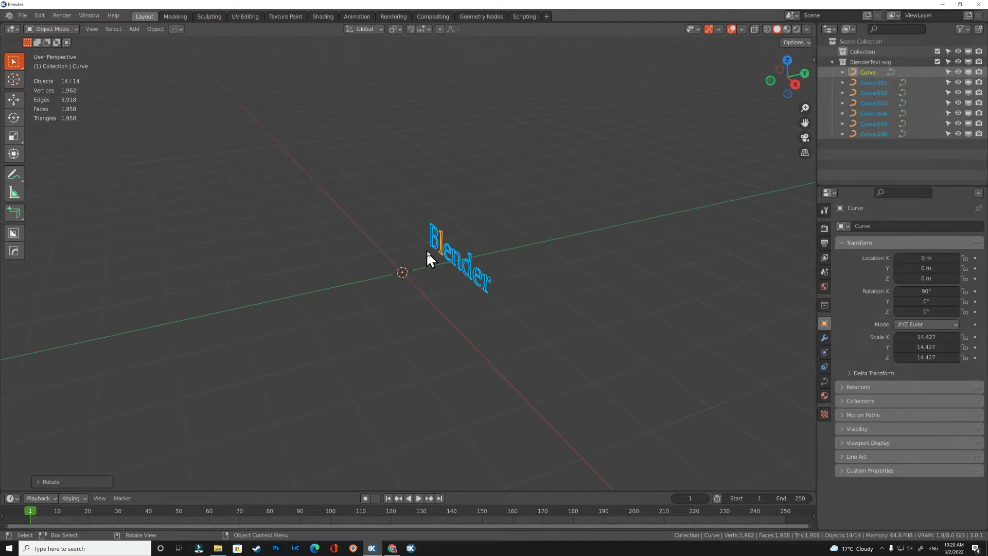
middle_click_drag(449, 249, 541, 230)
right_click(539, 226)
mouse_move(539, 226)
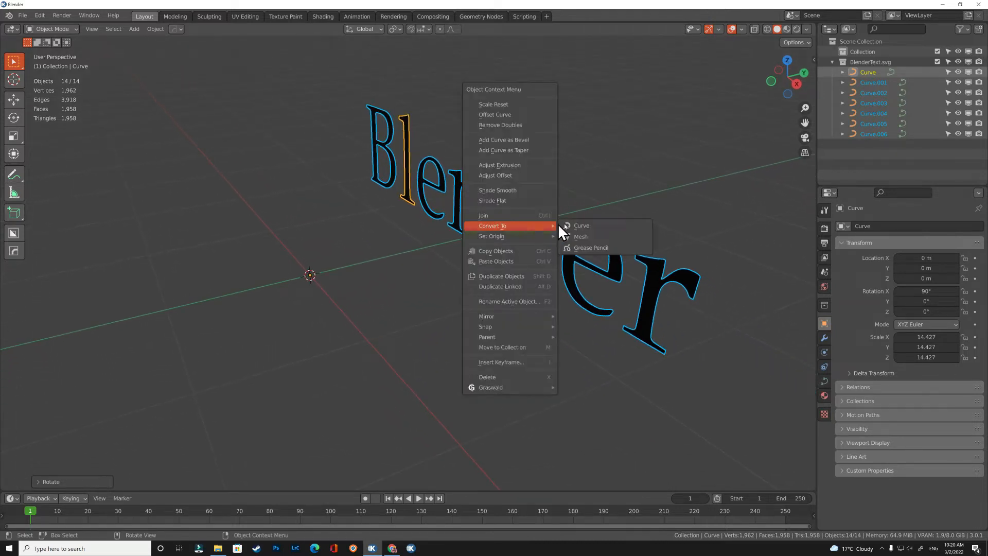
left_click(569, 236)
Step: Extrude all letter faces in Edit Mode to give the text thickness, and return to Object Mode
key("Tab")
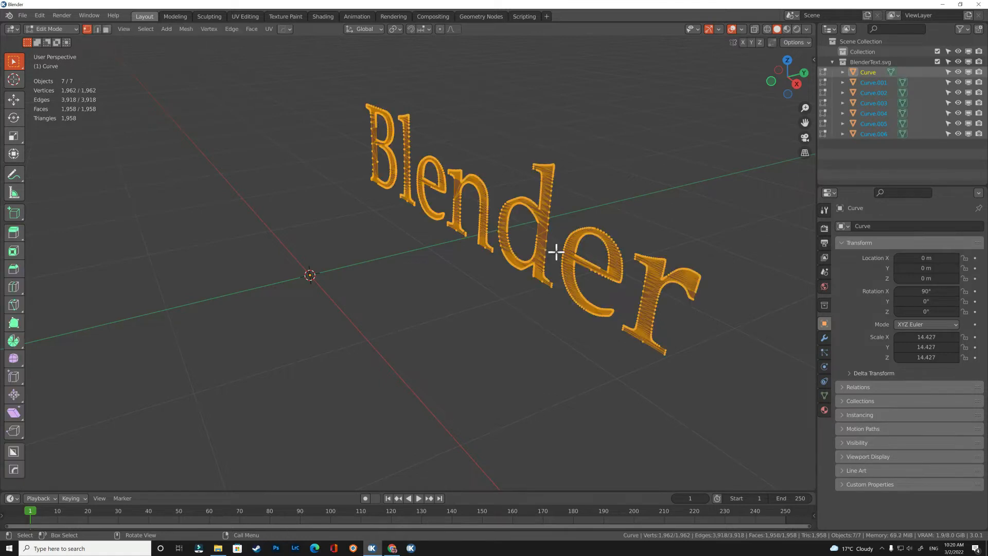
key("e")
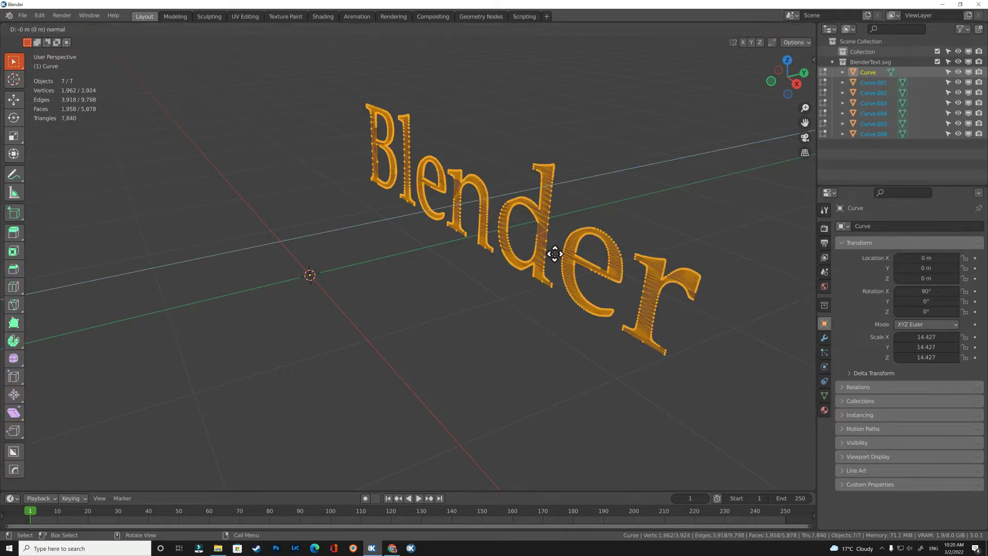
left_click(573, 248)
scroll(649, 289, "down", 2)
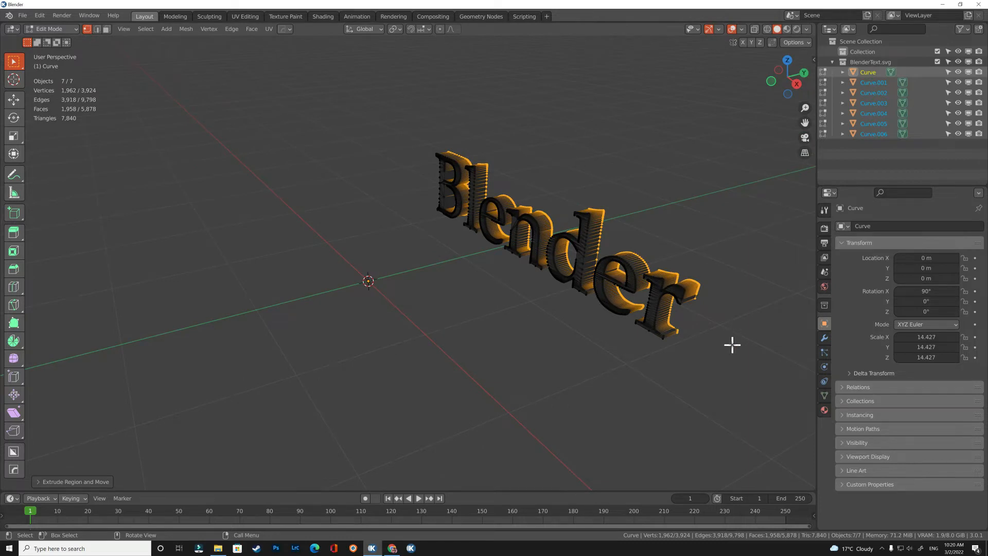
key("a")
key("Tab")
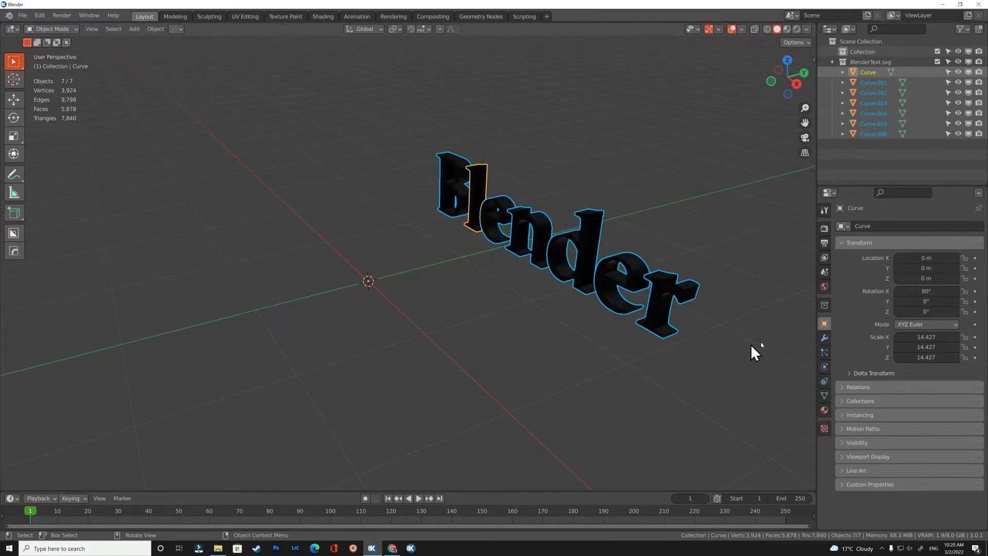
Step: Give the letters' material a white base colour with metallic 1.000 and roughness 0.000
left_click(825, 411)
left_click(925, 331)
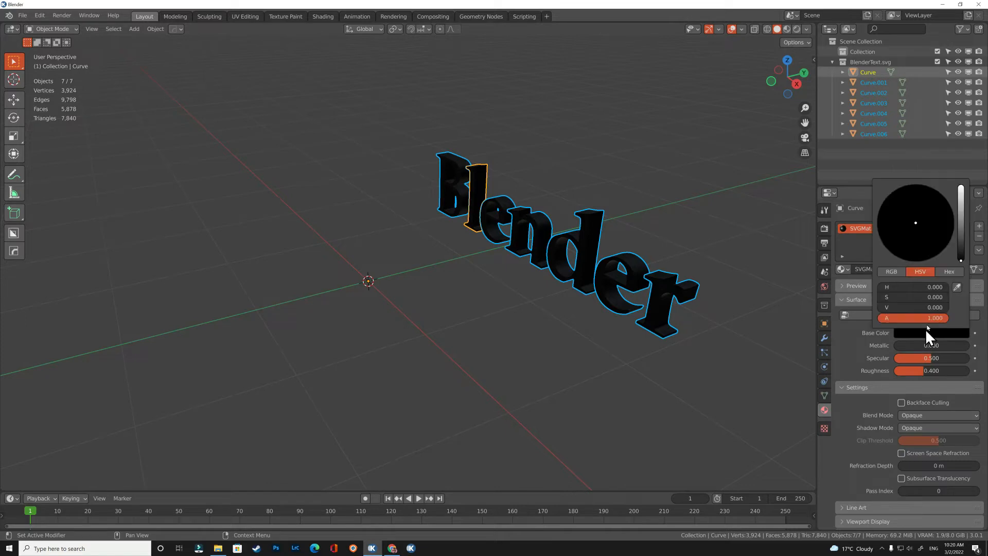
left_click_drag(958, 237, 964, 192)
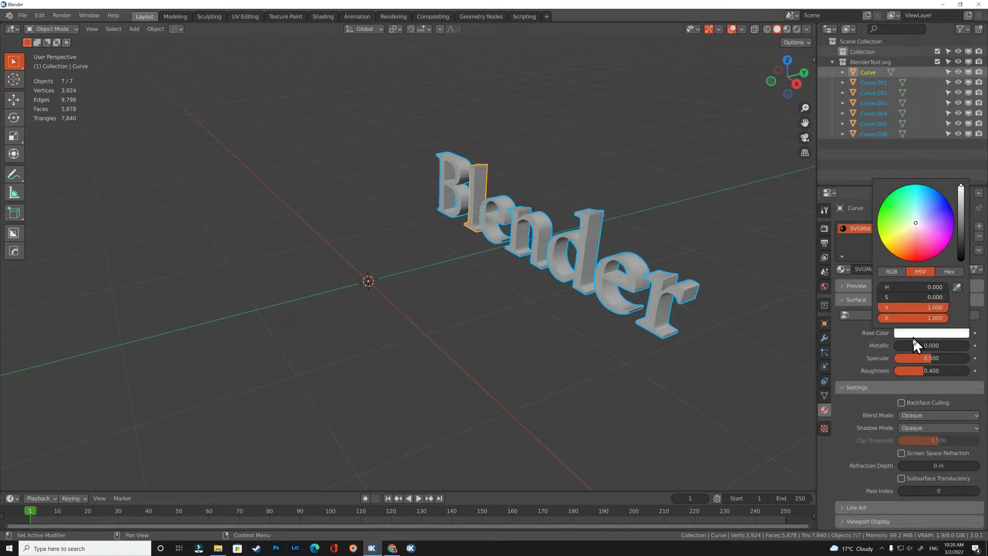
left_click_drag(911, 346, 970, 346)
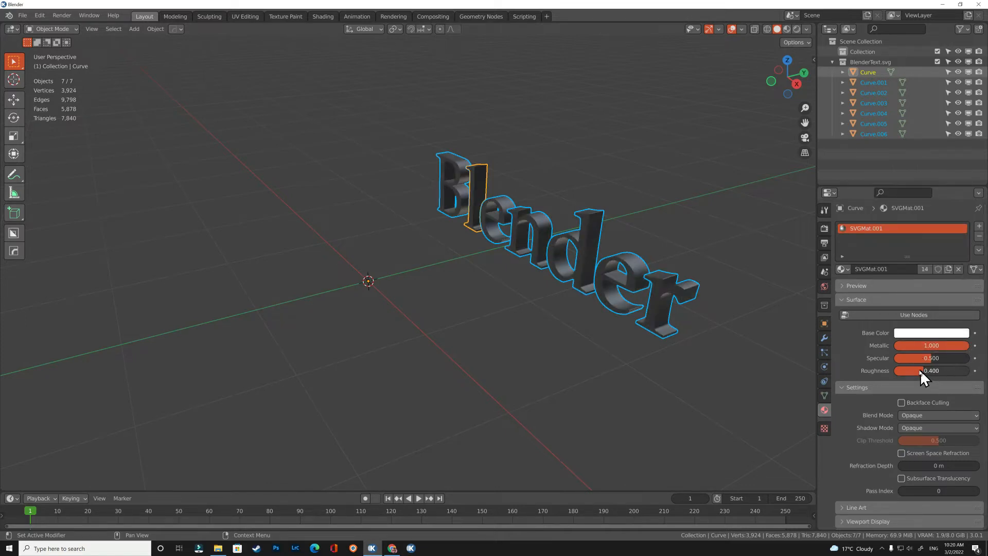
left_click_drag(921, 369, 895, 370)
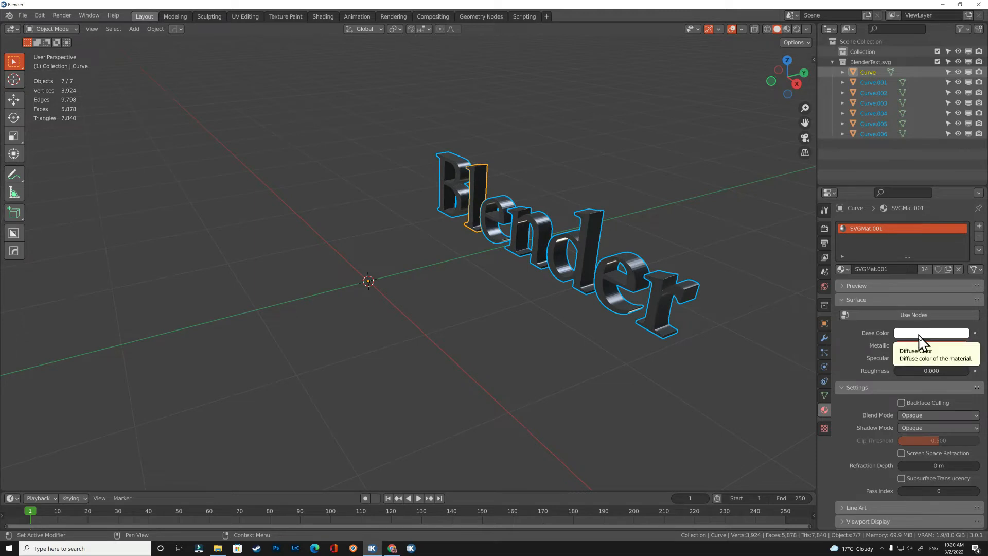
Step: Change the letters' base colour to bright cyan blue and deselect the text
left_click(918, 334)
left_click_drag(927, 214, 922, 184)
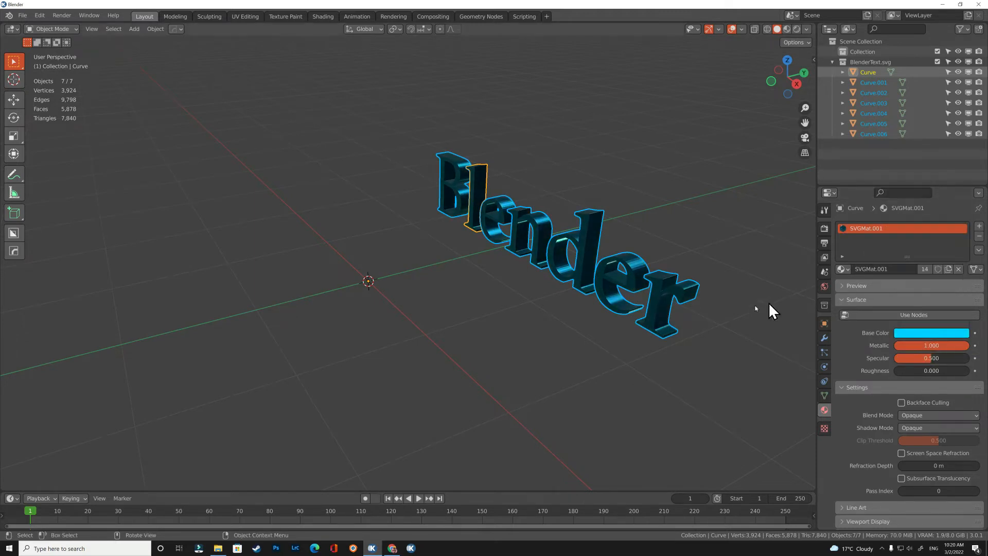
left_click(736, 310)
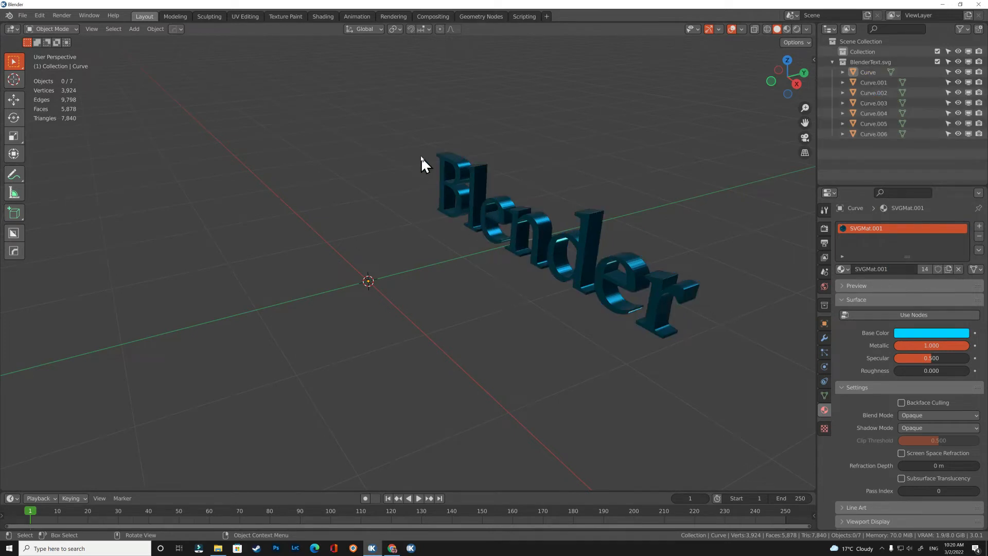
Step: Select all the letters, switch rendering to Cycles and enable the Pro Lighting Studio lights
left_click_drag(417, 141, 699, 341)
left_click(824, 286)
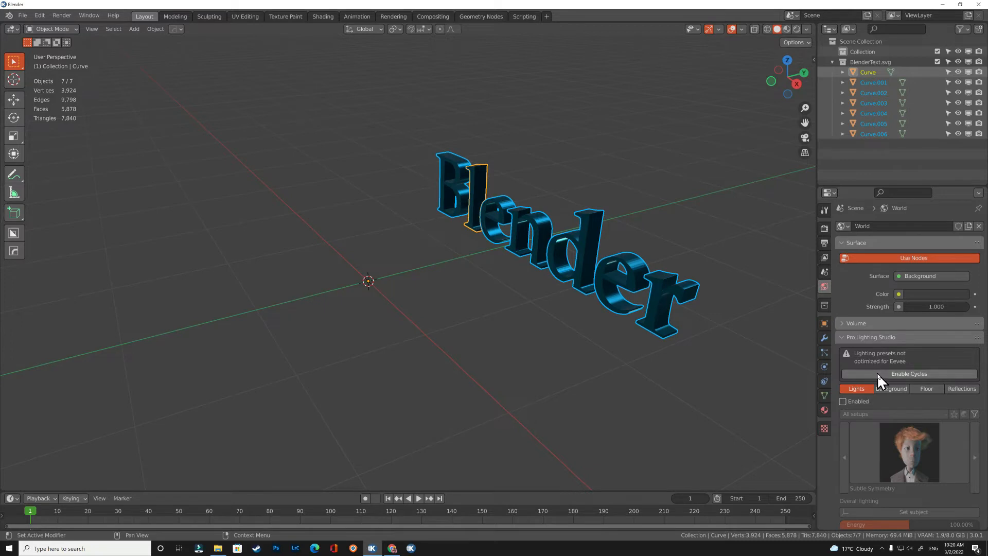
left_click(877, 373)
left_click(843, 270)
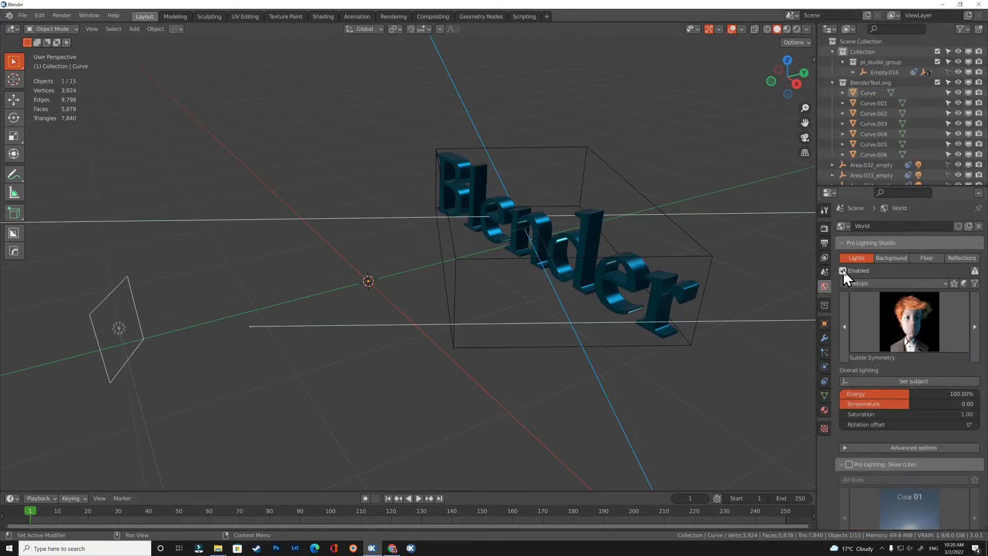
Step: Switch the studio lighting to the Object setups category and choose the Three point light setup
left_click(868, 283)
left_click(869, 317)
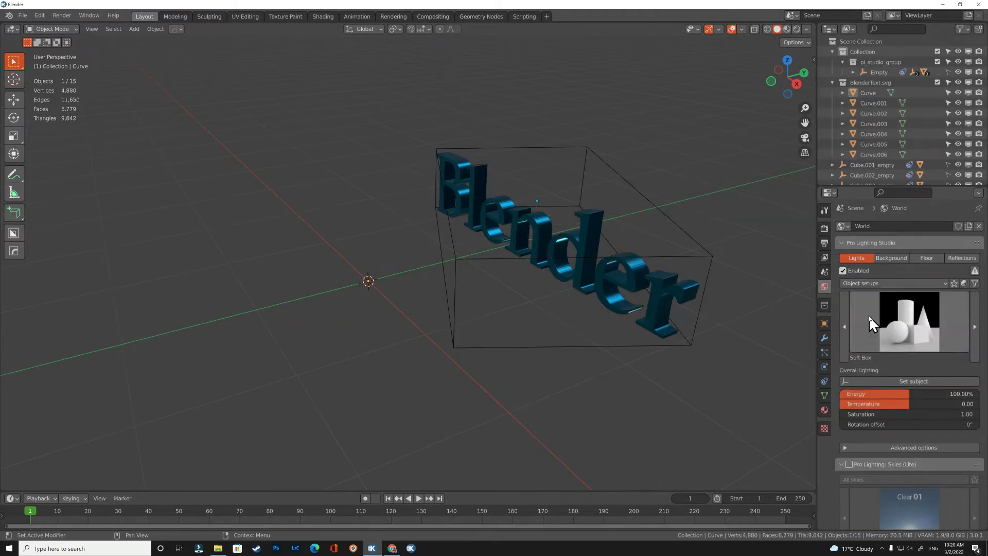
left_click(909, 332)
mouse_move(763, 16)
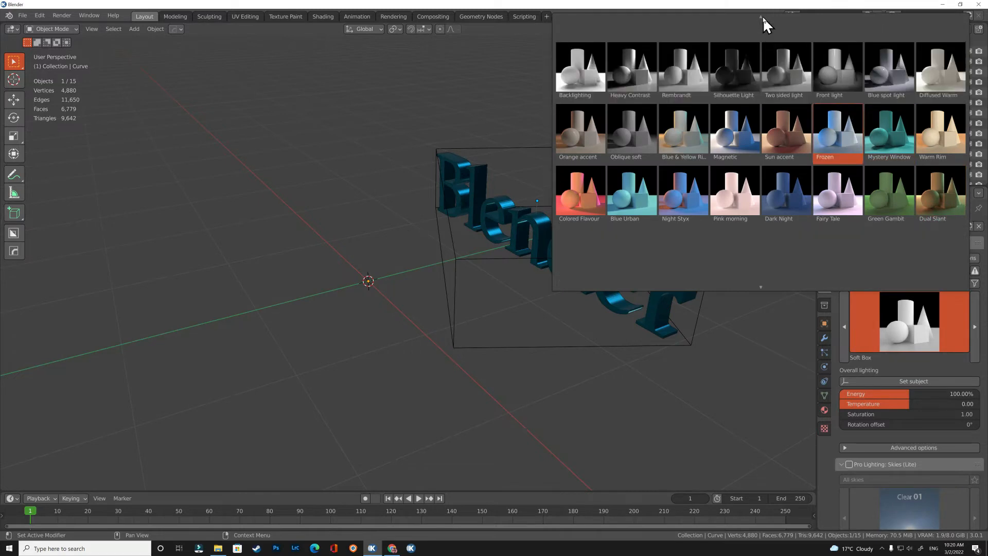
left_click(900, 36)
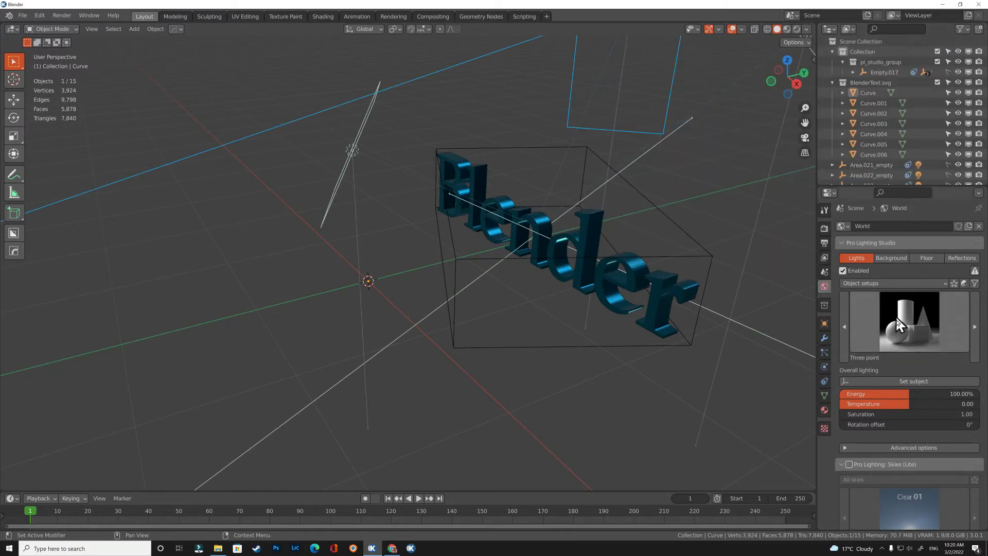
Step: Select all the letters and set them as the subject of the studio lighting
left_click(917, 381)
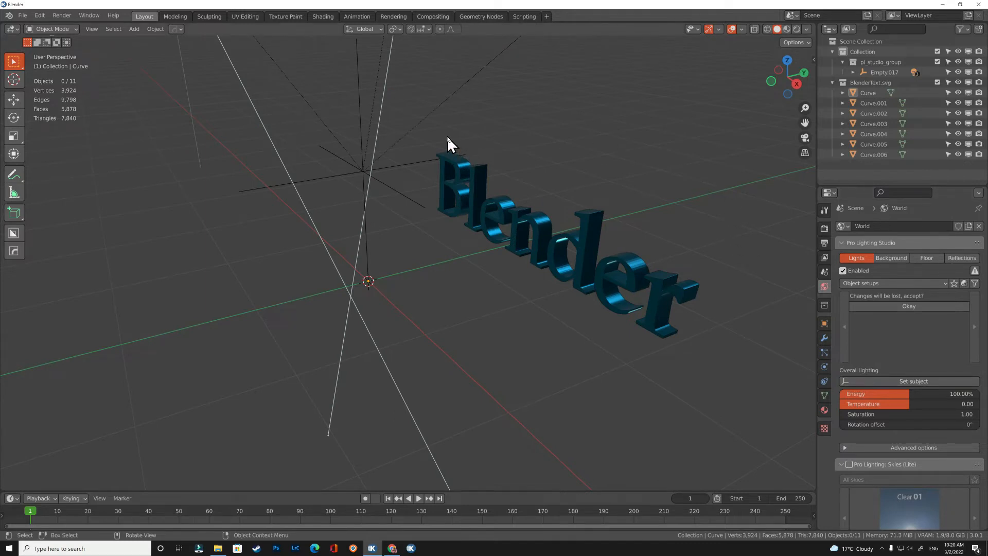
left_click(451, 160)
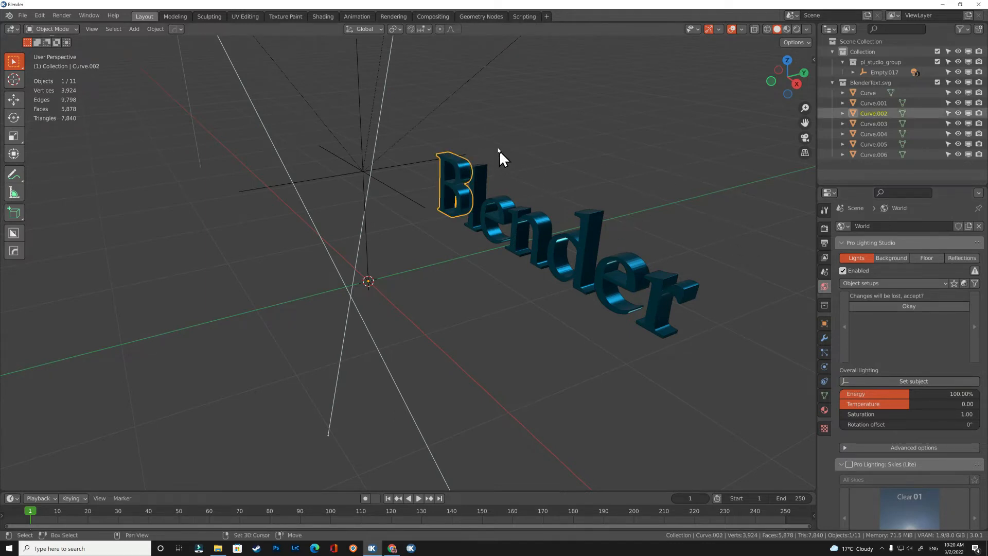
left_click_drag(487, 140, 700, 341, "shift")
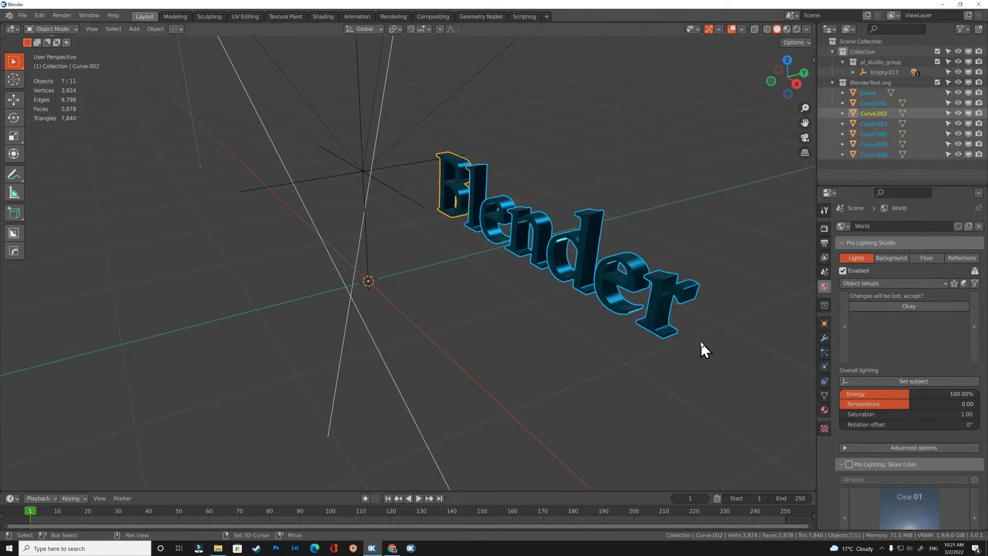
left_click(875, 380)
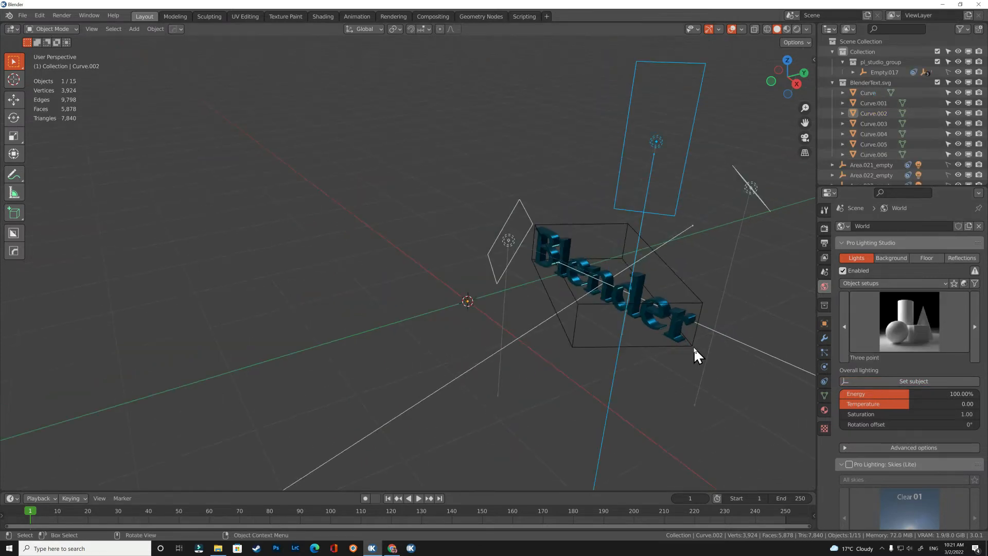
Step: Add a mesh plane as a floor and scale it by a factor of 5
key("shift+a")
mouse_move(665, 287)
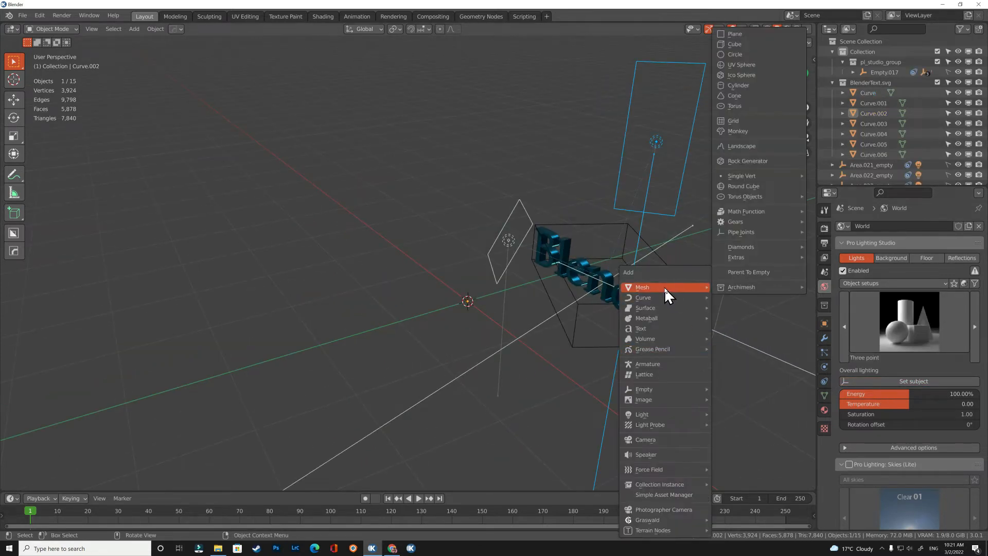
left_click(737, 35)
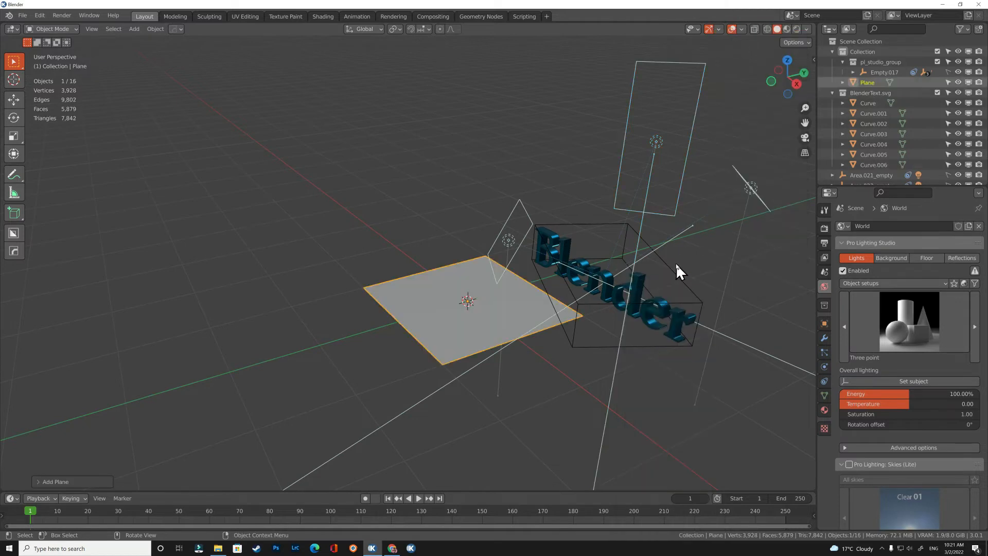
type("s5")
key("Return")
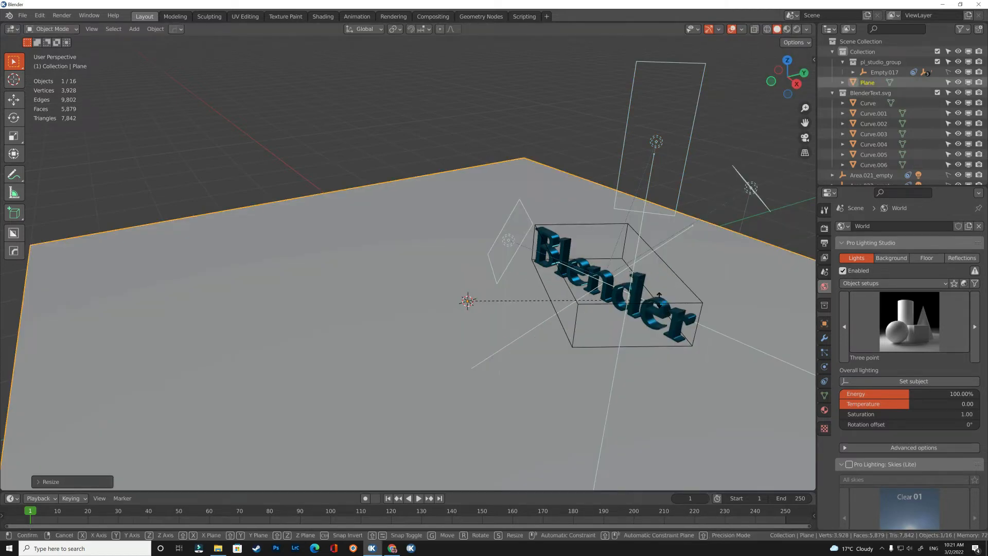
key("r")
key("x")
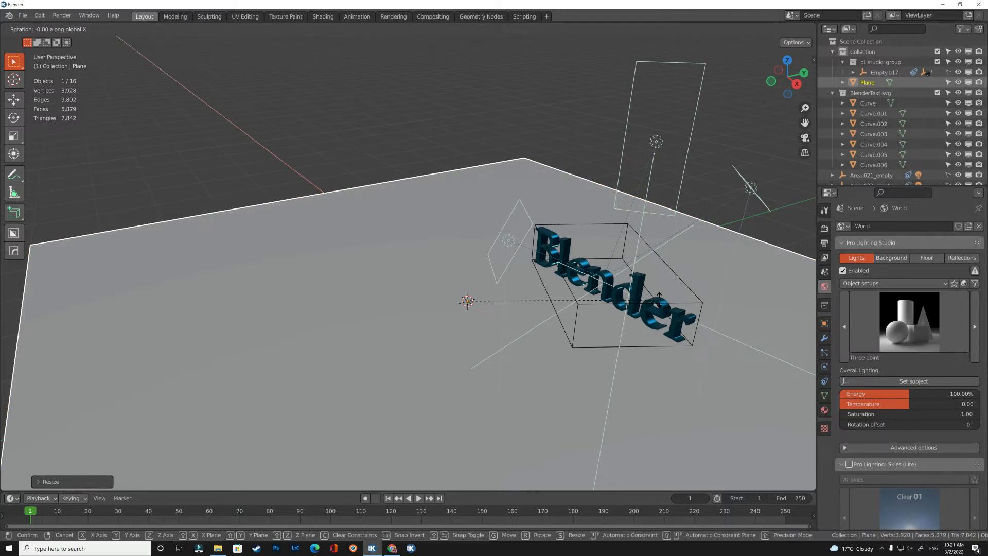
type("-90")
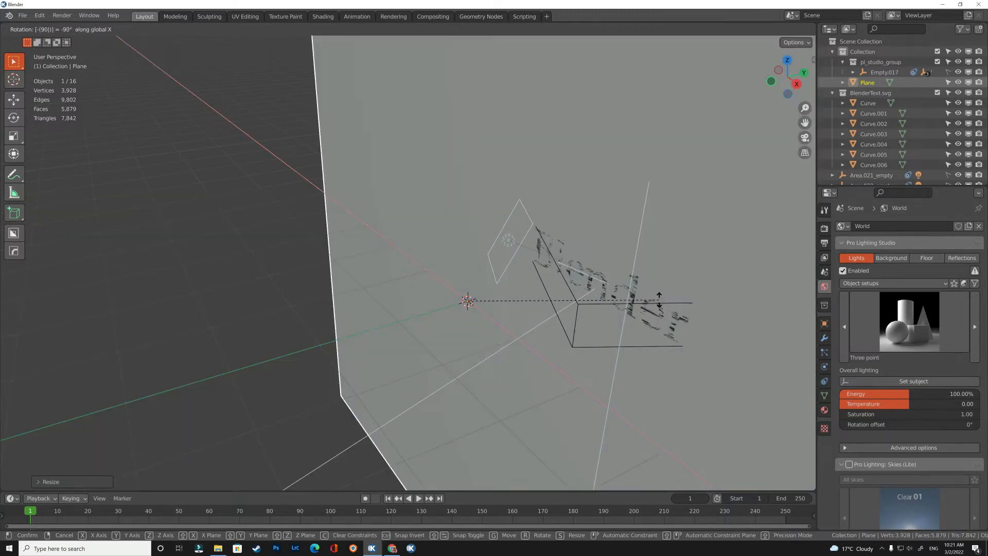
key("Escape")
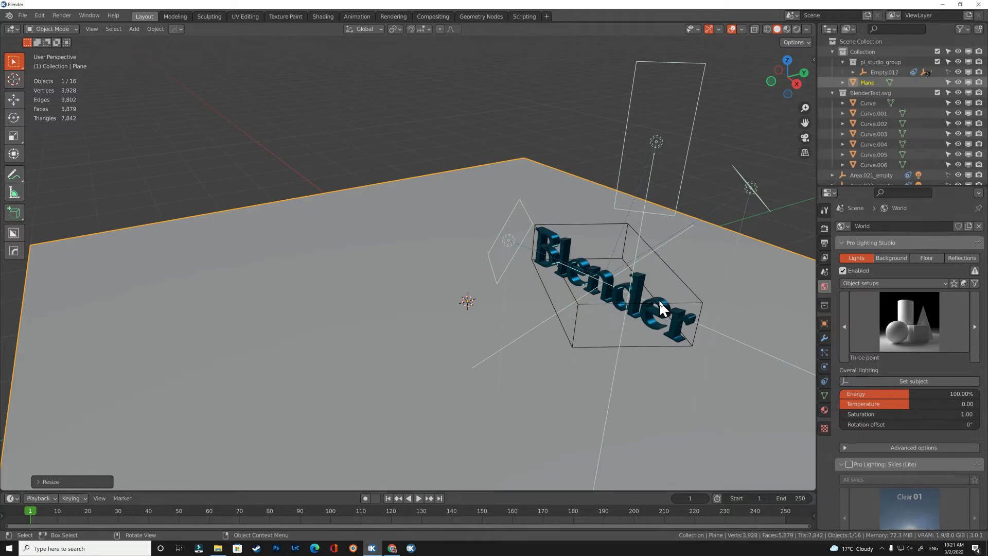
Step: Rotate all the letters -90° about the global X axis and raise them about 0.18 m along Z above the plane
left_click(659, 300)
left_click(869, 104)
scroll(877, 141, "down", 1)
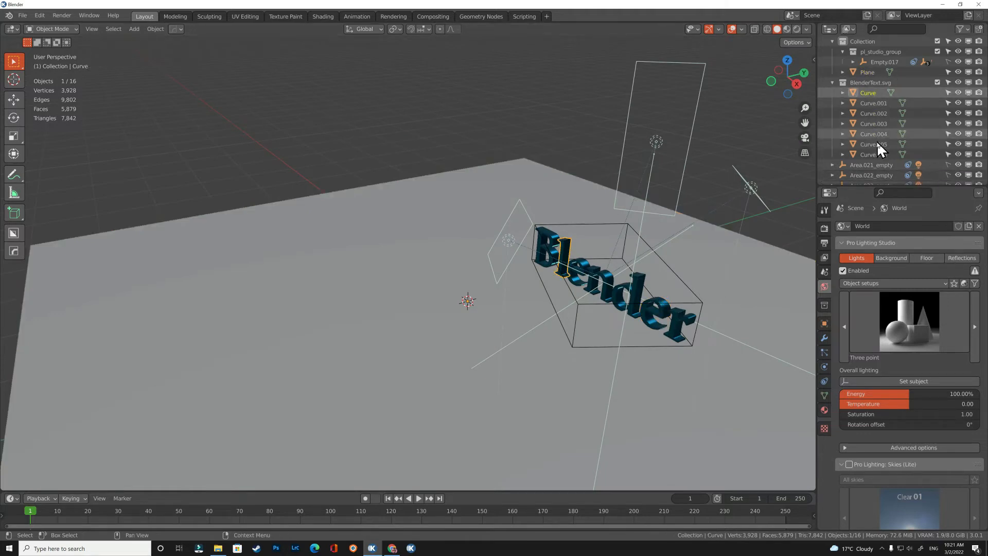
left_click(875, 153, "shift")
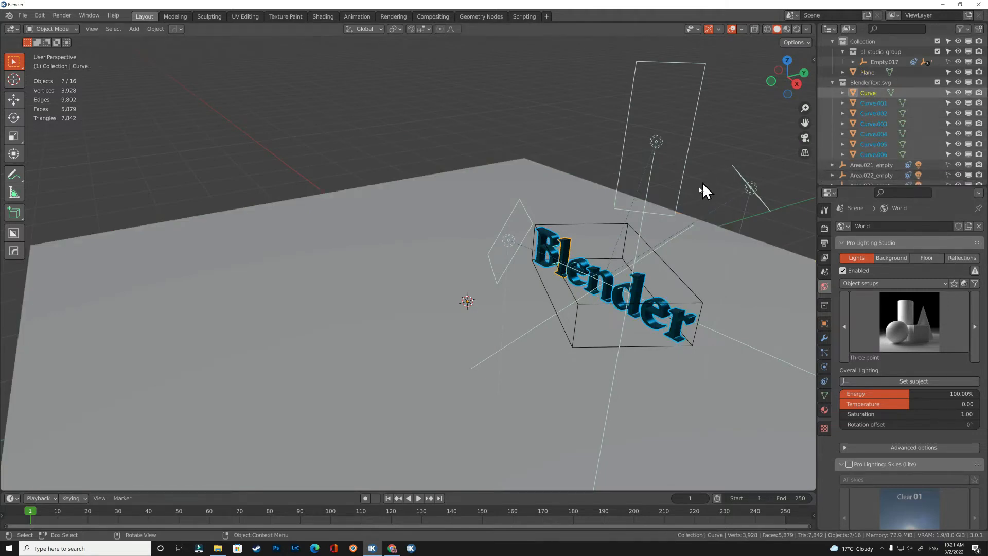
key("r")
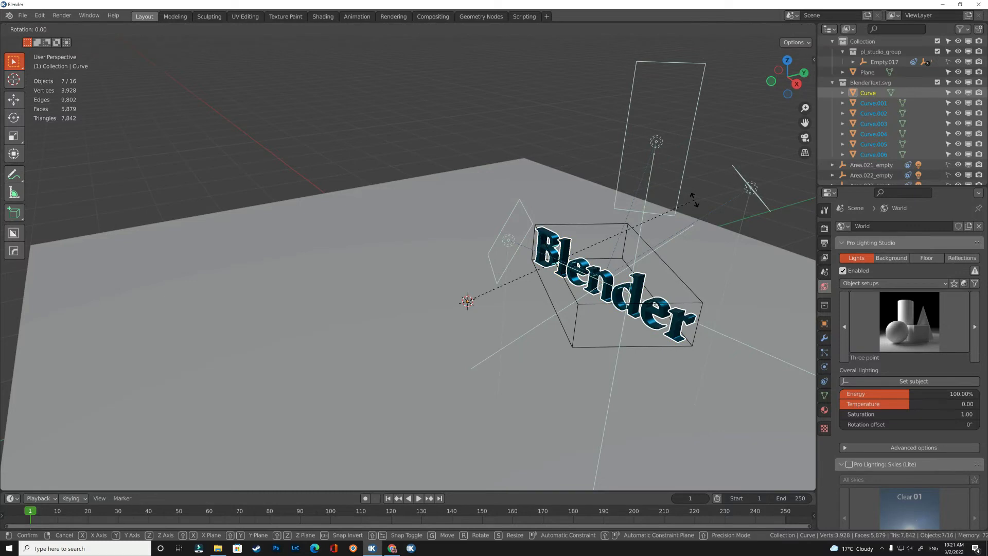
type("x")
type("-90")
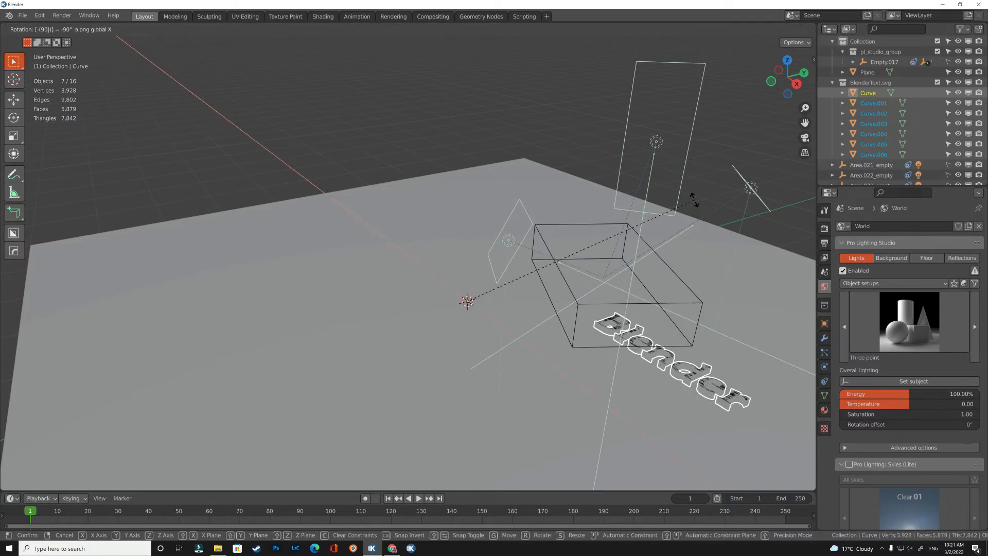
key("Return")
key("g")
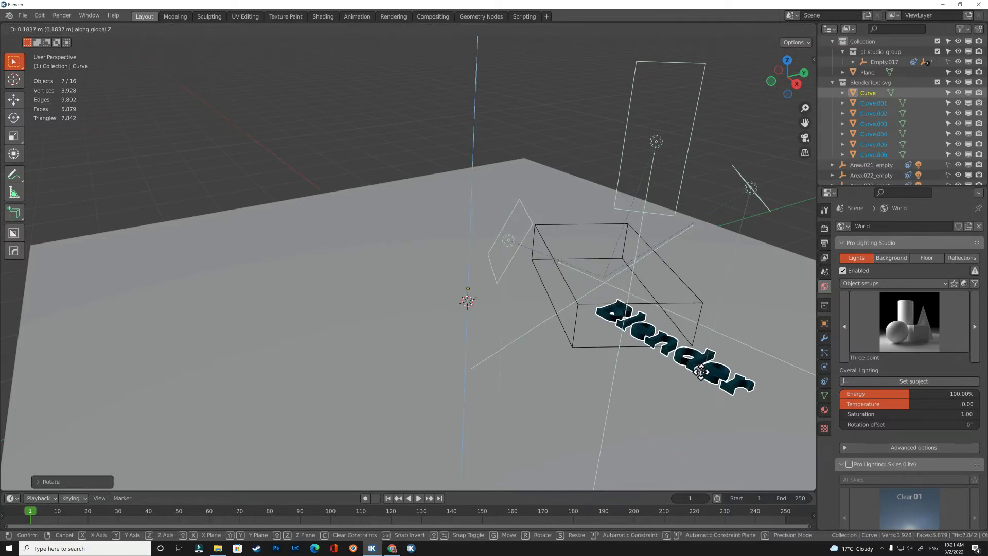
left_click(702, 373)
Step: Give the plane a new material with metallic 1.000 and roughness 0.000
left_click(693, 418)
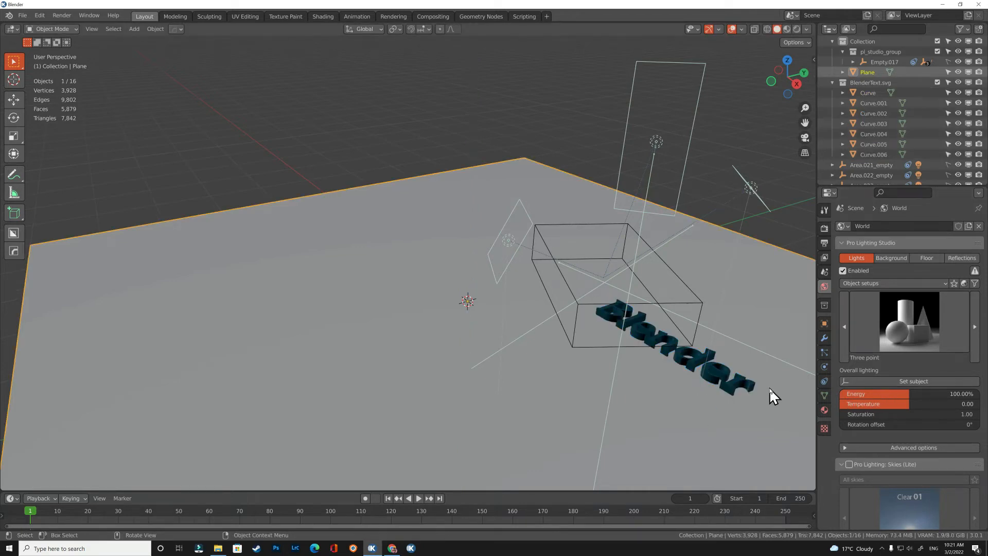
scroll(767, 392, "up", 5)
middle_click_drag(754, 393, 628, 369)
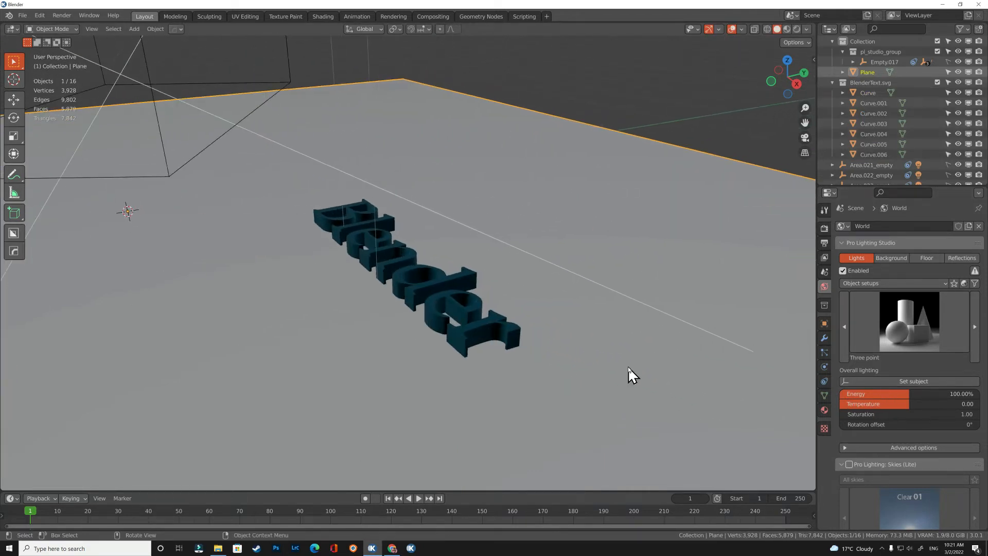
left_click(825, 410)
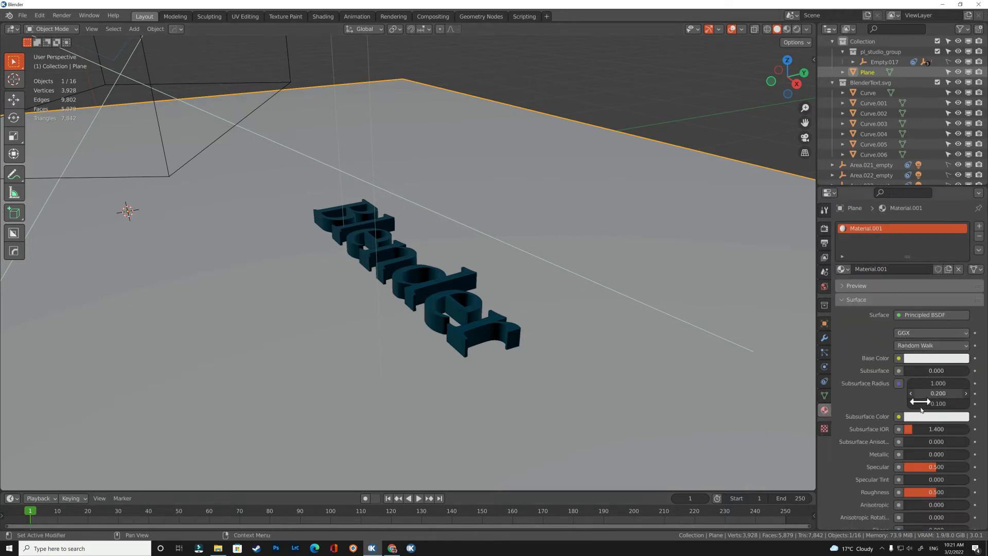
left_click_drag(914, 455, 967, 455)
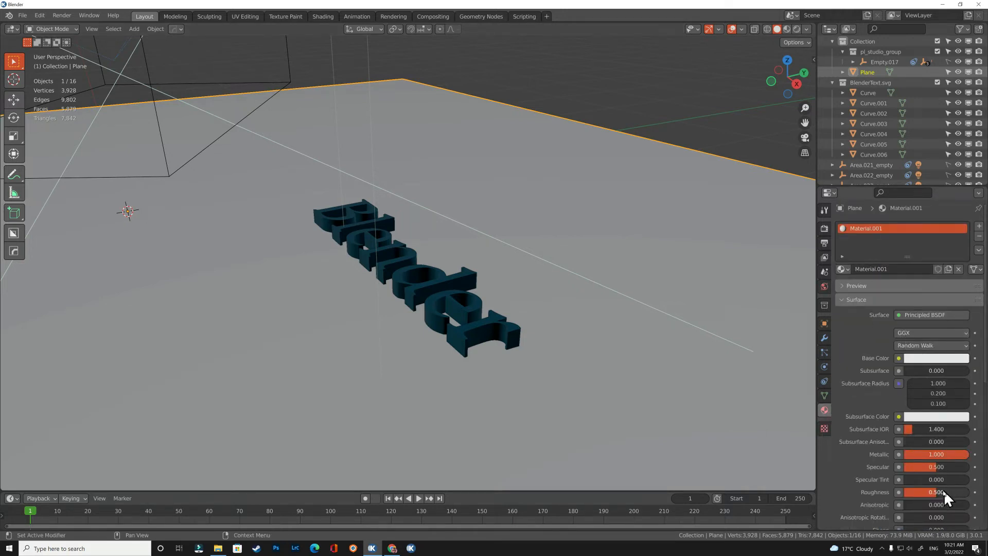
left_click_drag(937, 492, 894, 492)
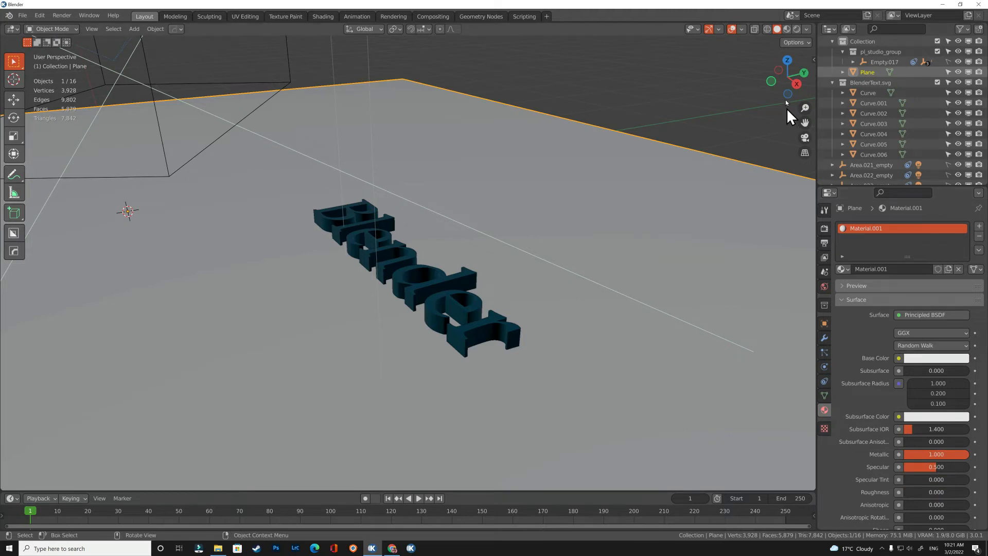
Step: Show the viewport in rendered shading and lower all the letters along Z until they rest on the plane
left_click(795, 28)
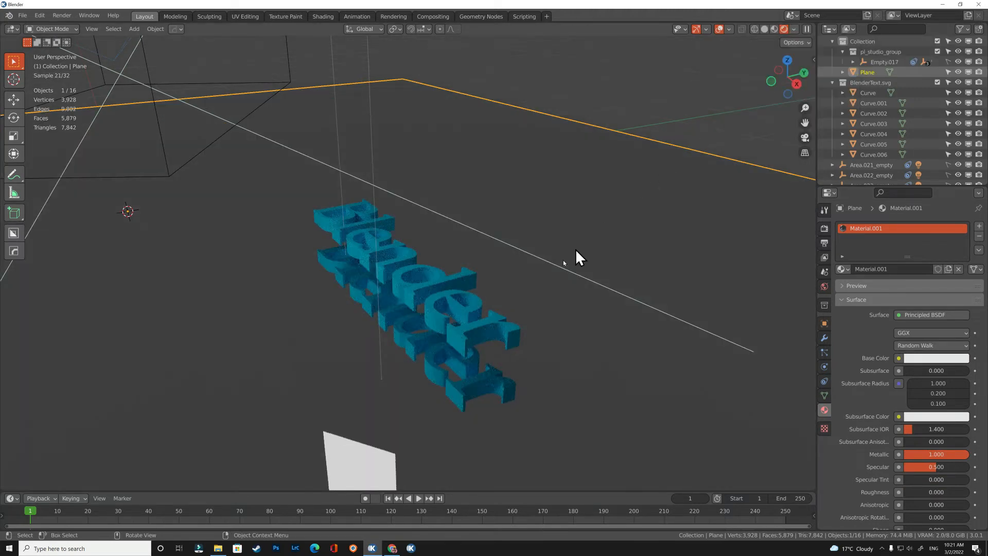
left_click(866, 92)
left_click(866, 154, "shift")
middle_click_drag(503, 296, 526, 316)
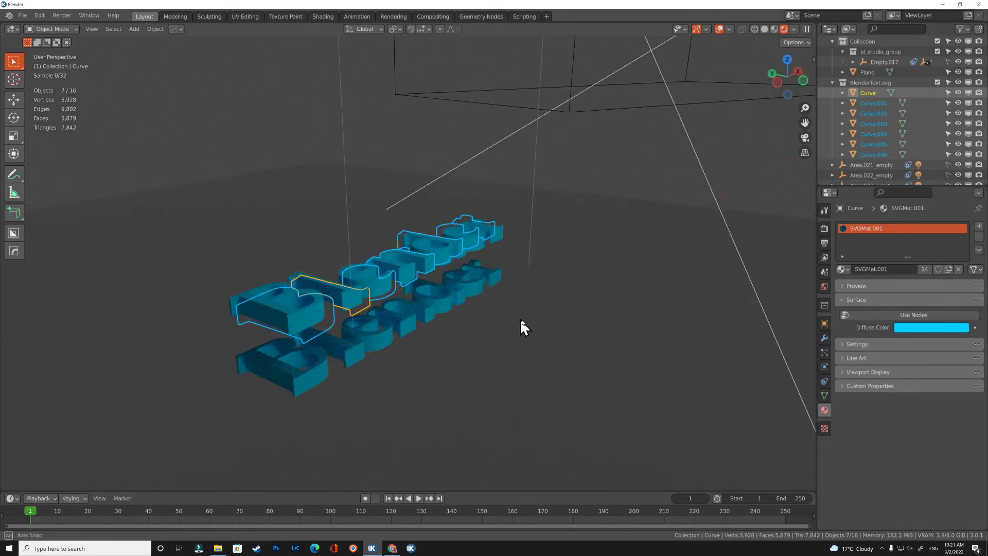
key("g")
key("z")
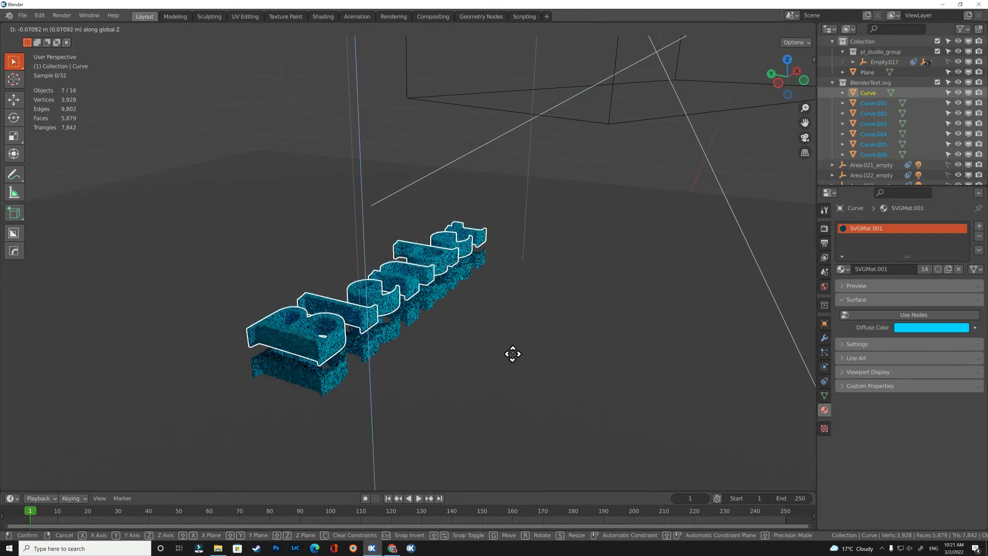
left_click(515, 366)
Step: Set the plane material's roughness to 0.316 and its metallic value to 0.691
left_click(512, 364)
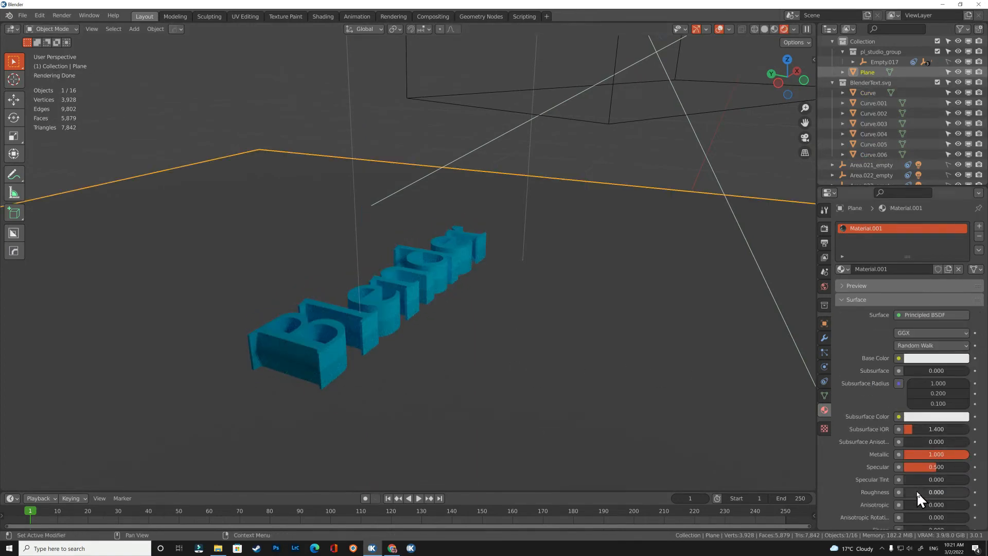
left_click_drag(916, 491, 937, 493)
left_click_drag(937, 455, 918, 455)
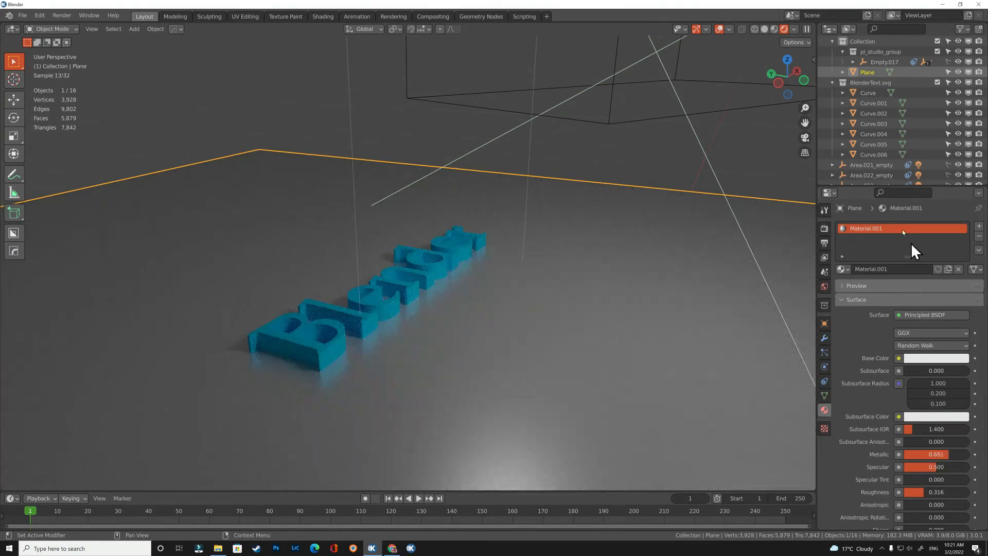
Step: Change the diffuse colour of all the letters to dark blue
left_click(869, 92)
left_click(872, 155, "shift")
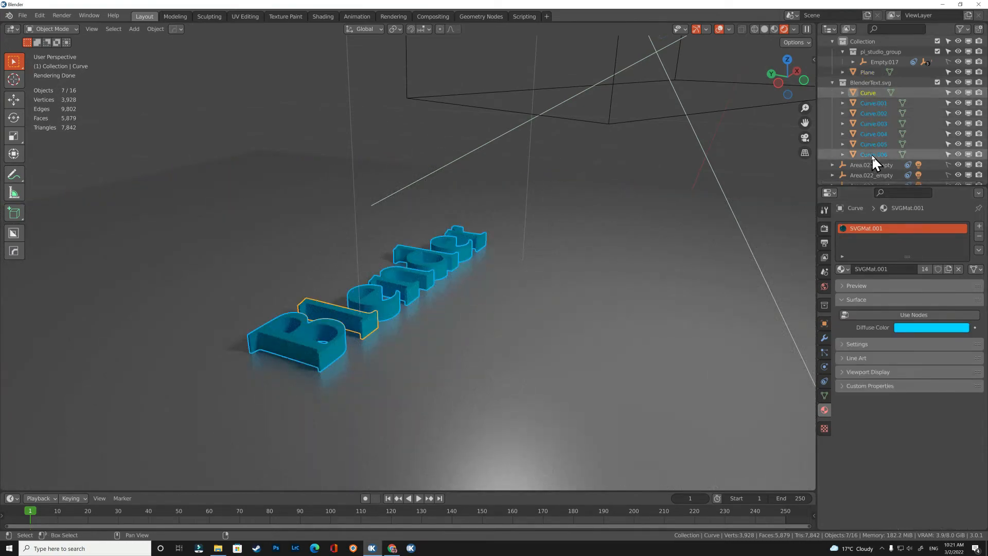
left_click(916, 328)
left_click(960, 215)
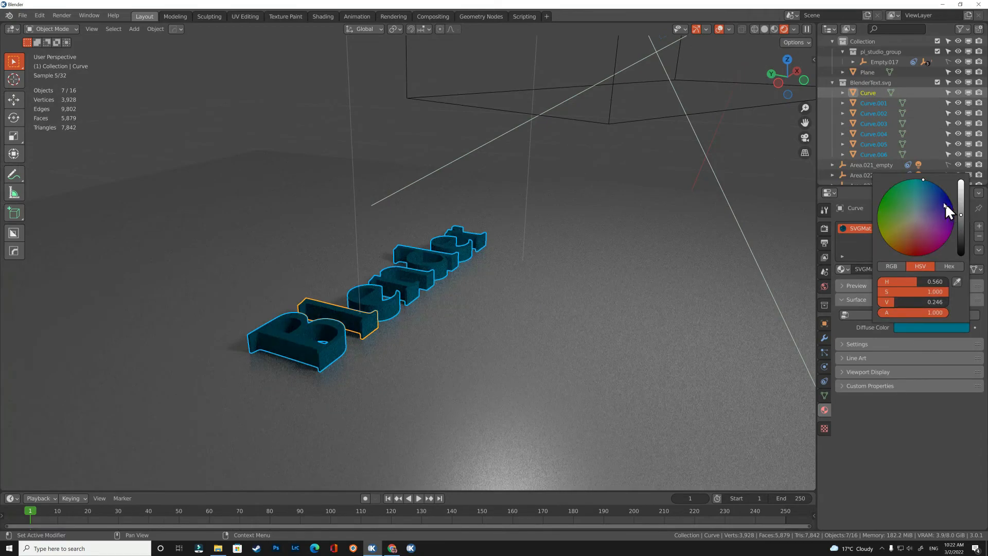
left_click(950, 202)
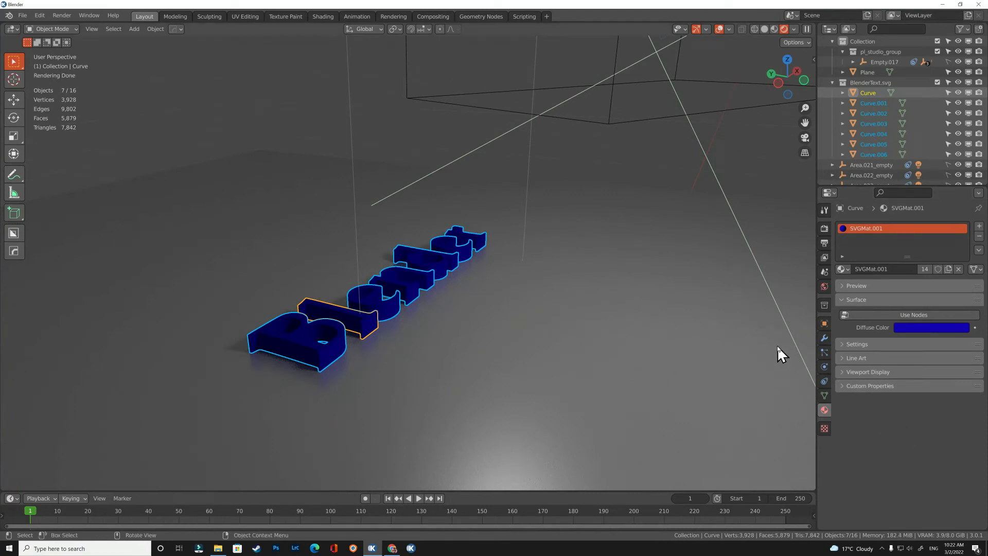
left_click(842, 344)
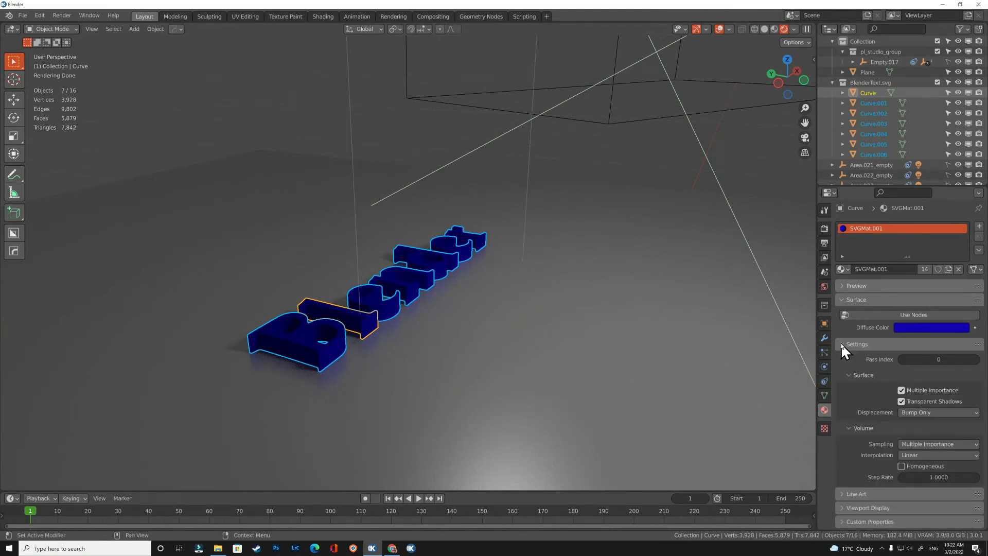
left_click(841, 343)
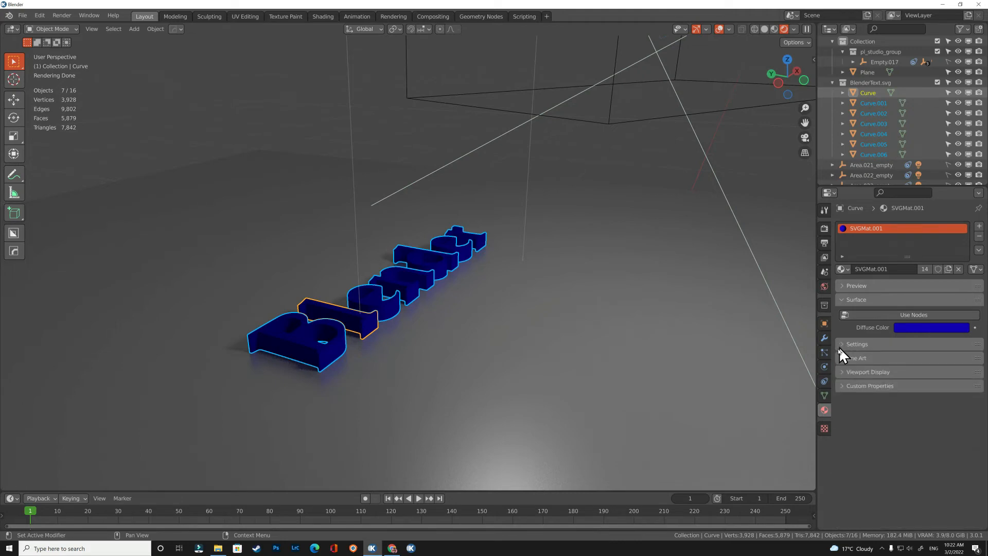
middle_click_drag(583, 268, 345, 321)
left_click(286, 325)
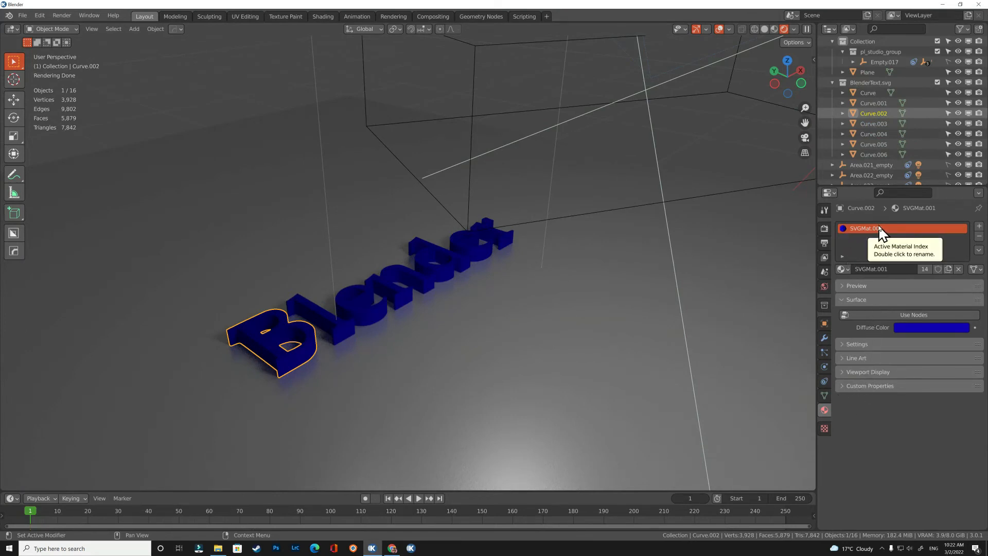
left_click(842, 286)
left_click(843, 286)
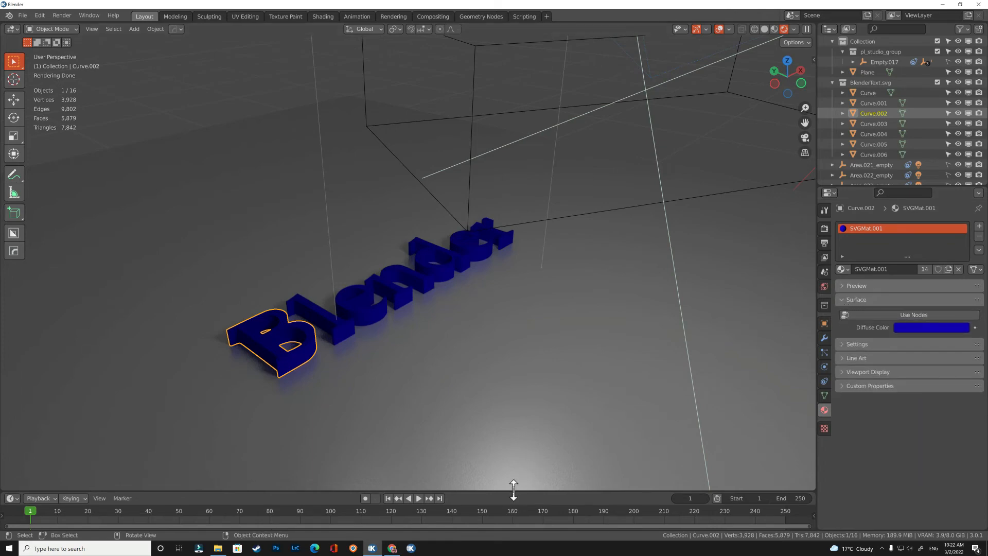
Step: Enlarge the timeline area and turn it into an Asset Browser showing the Material Simple Pack library
left_click_drag(514, 490, 489, 388)
left_click(11, 393)
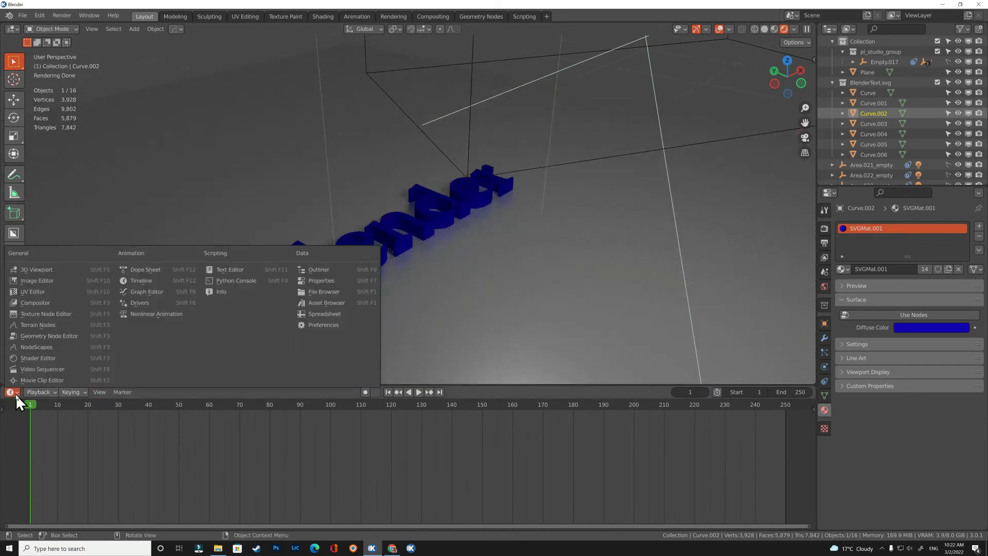
left_click(312, 303)
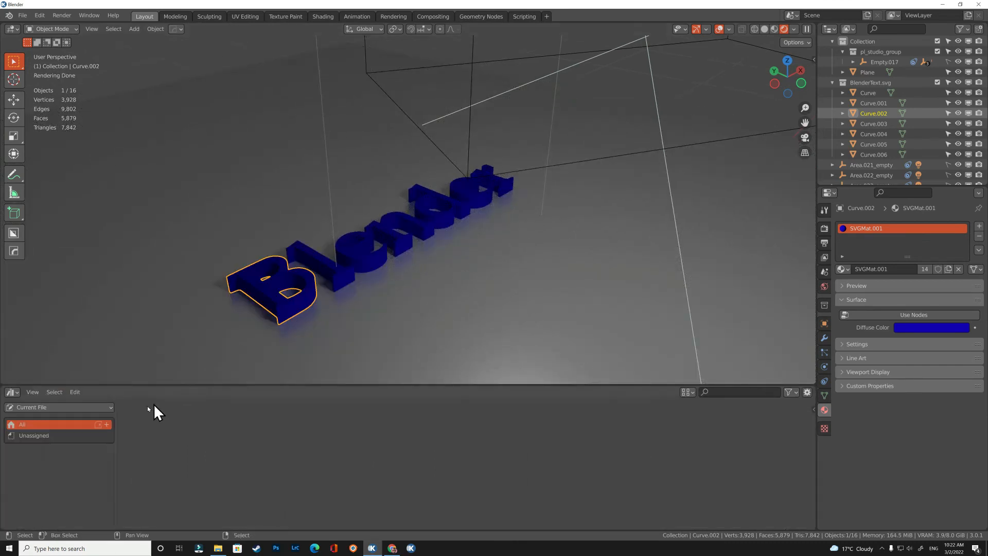
left_click(63, 407)
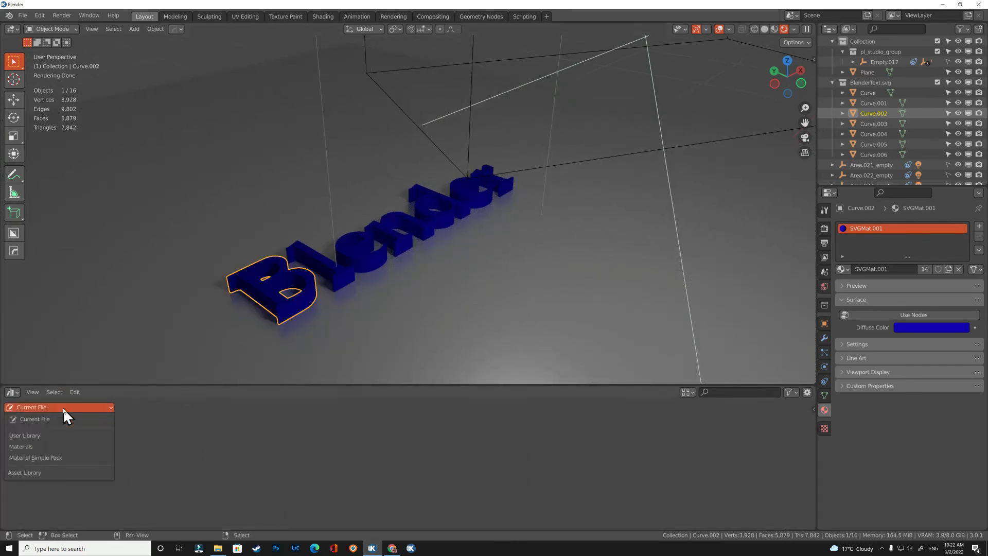
left_click(56, 457)
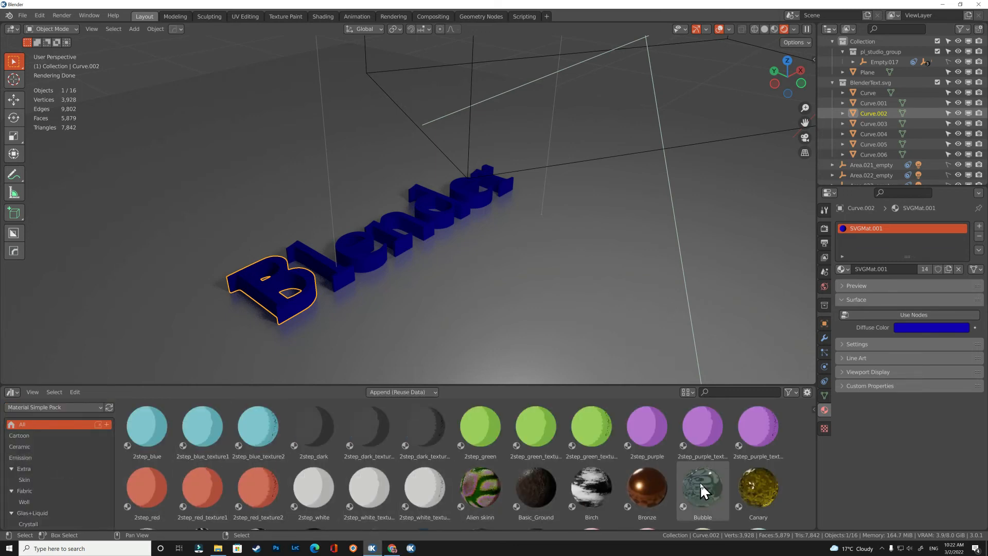
Step: Apply the Canary material to the letter B and the wet_muddy ground material to the letter l
left_click_drag(742, 485, 403, 369)
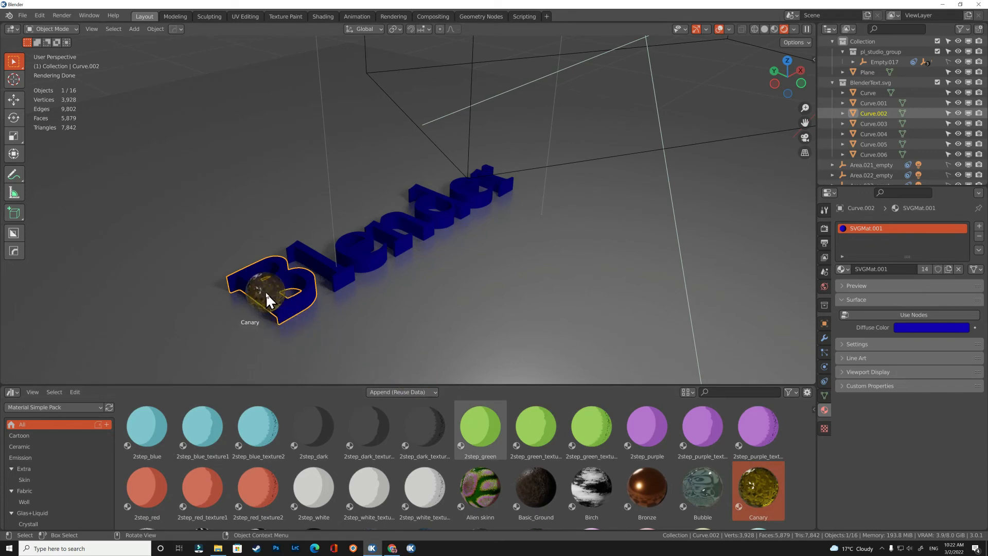
left_click_drag(265, 292, 266, 292)
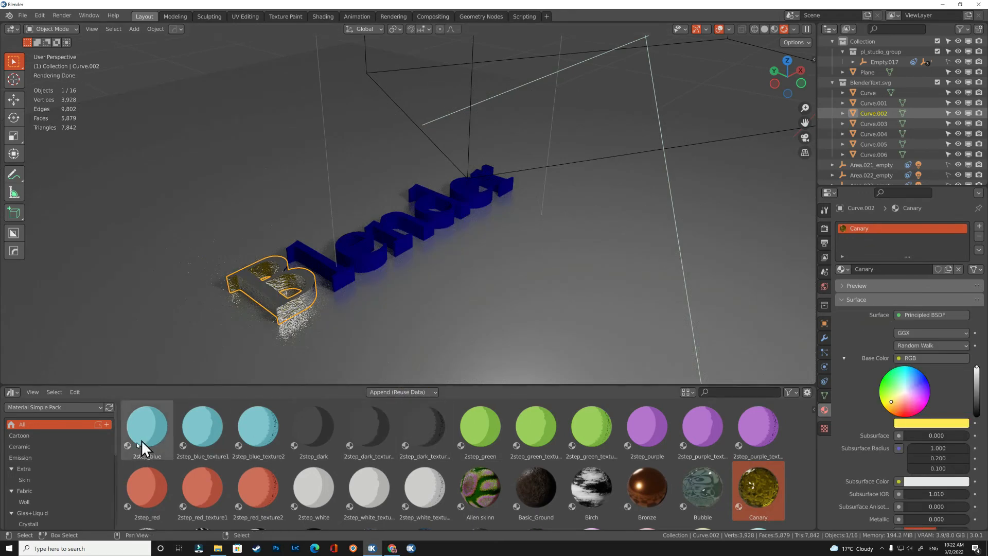
left_click(37, 477)
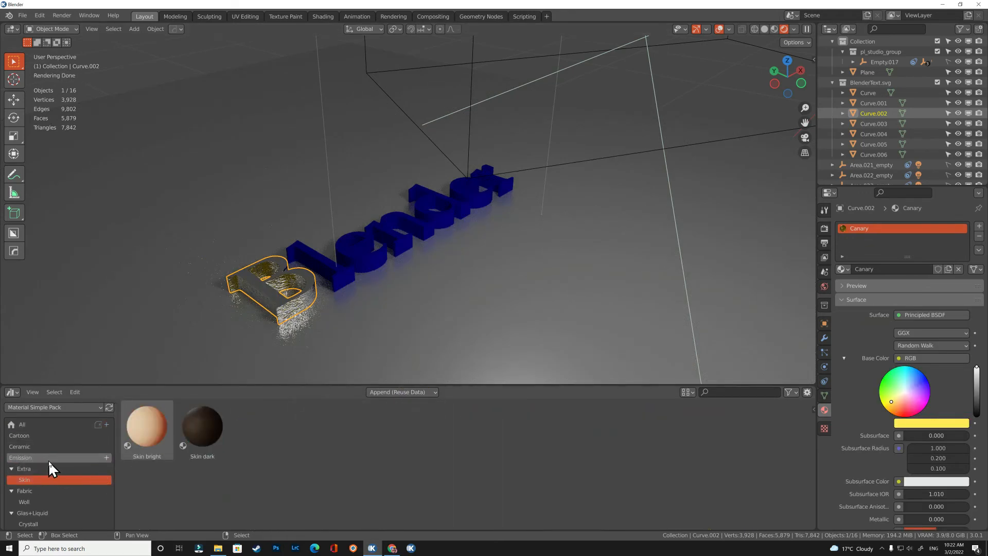
scroll(50, 462, "down", 4)
left_click(49, 482)
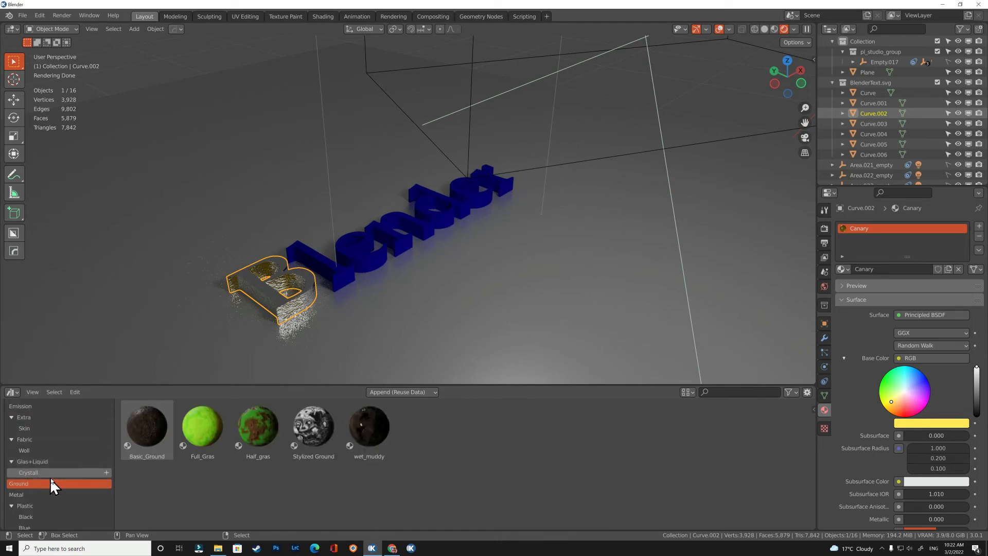
scroll(64, 475, "down", 3)
left_click_drag(369, 430, 327, 265)
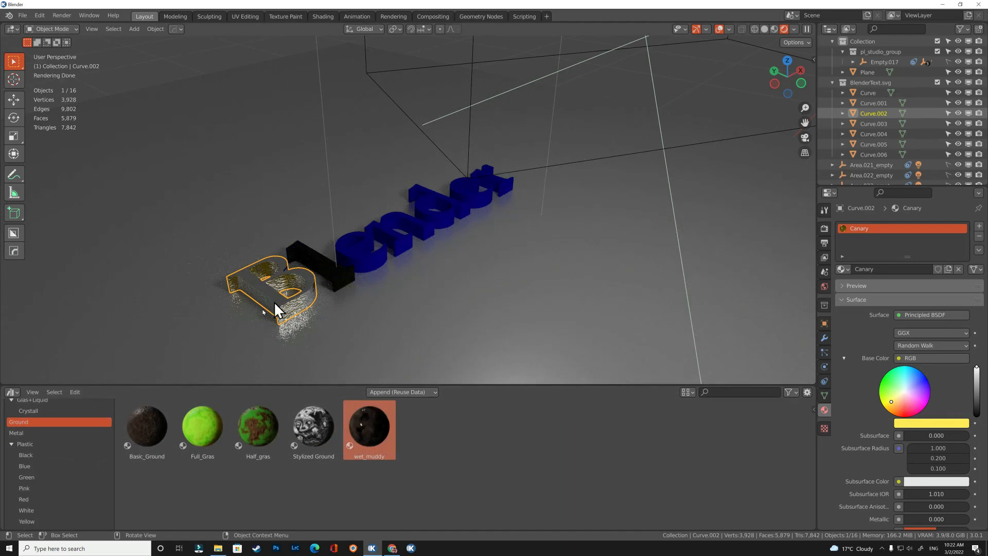
Step: Apply metal materials: Gold simple to the first e, Metall purple to n, Metall blue to d, Metall Silver to the second e, and Bronze to r
scroll(51, 471, "down", 3)
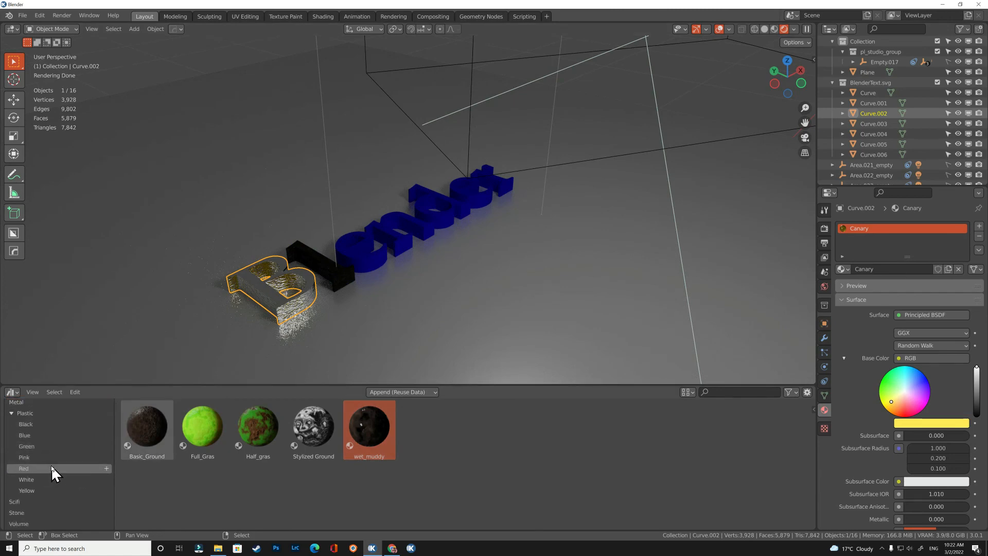
left_click(24, 403)
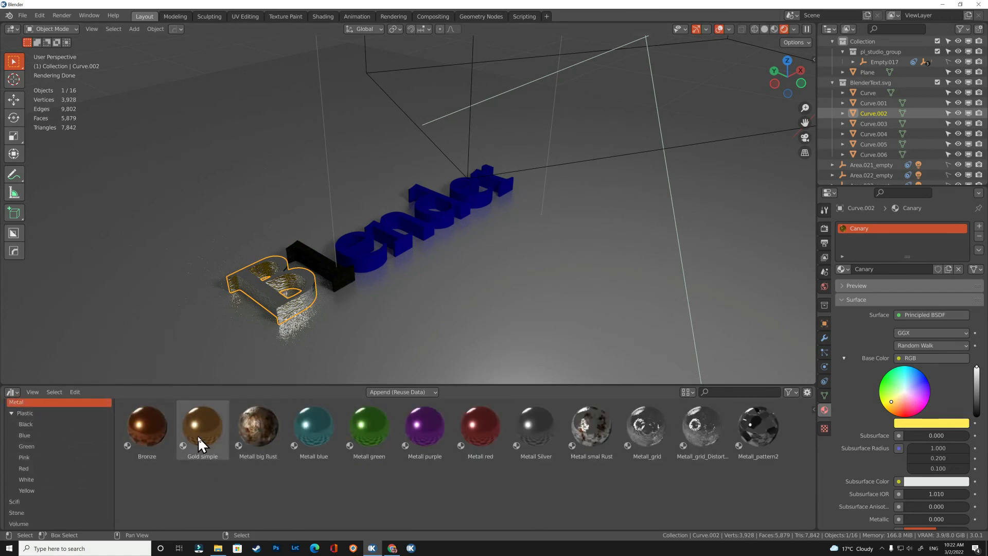
left_click_drag(198, 442, 371, 261)
left_click_drag(421, 425, 405, 248)
left_click_drag(313, 426, 441, 217)
left_click_drag(536, 429, 470, 214)
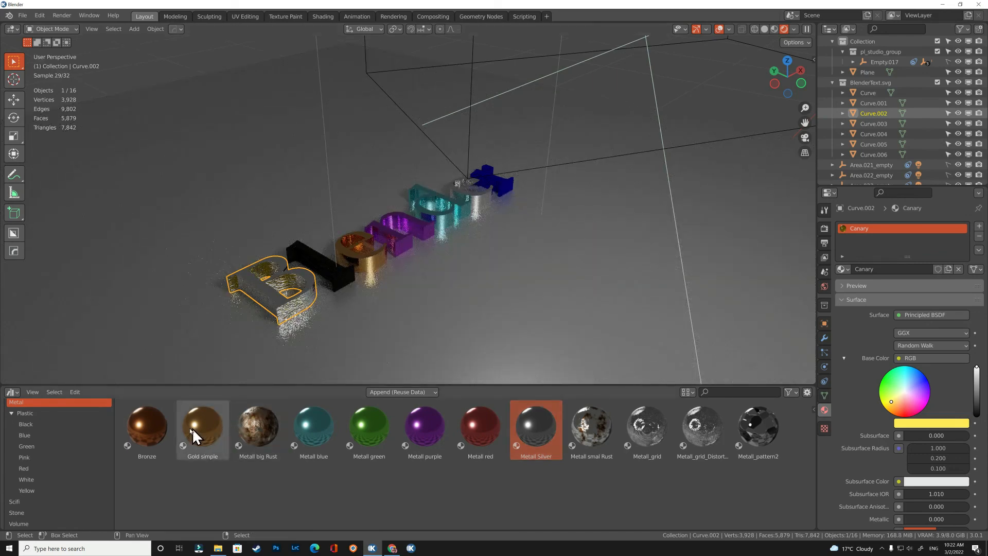
left_click_drag(155, 419, 497, 178)
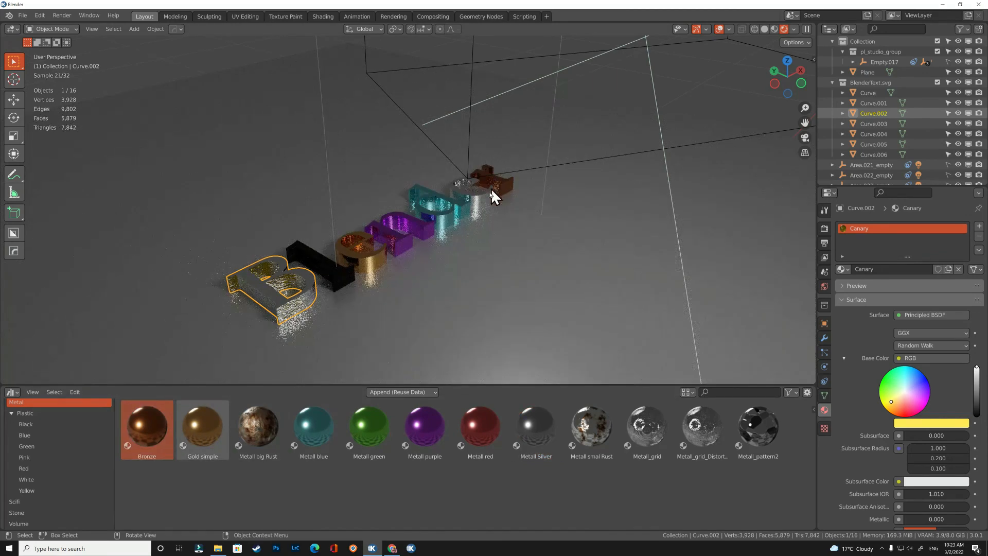
scroll(433, 223, "up", 2)
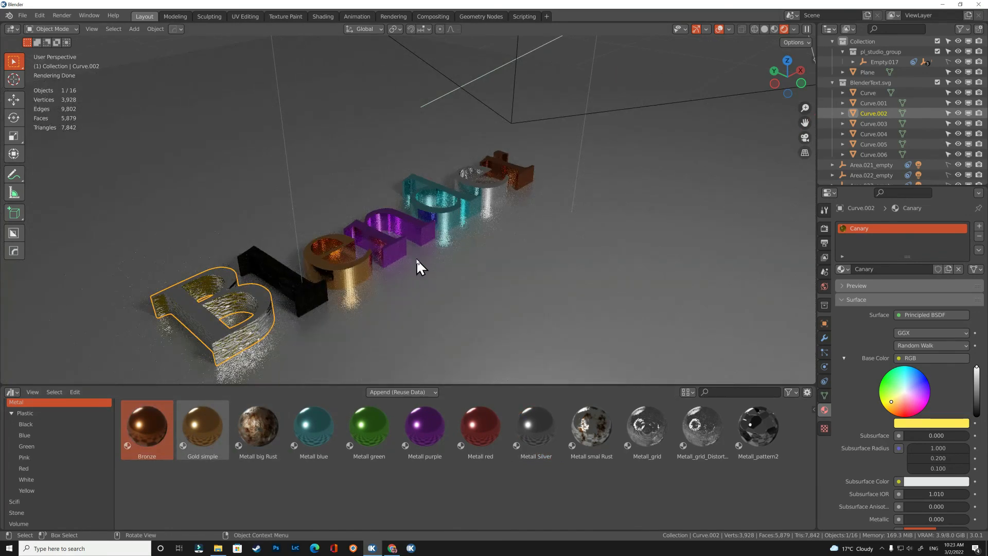